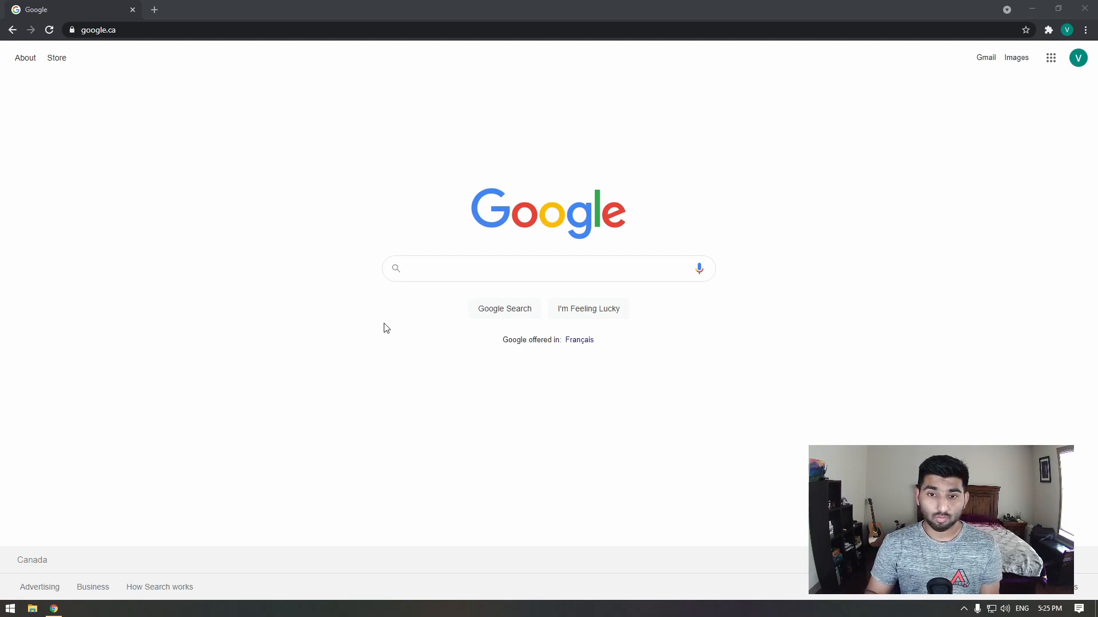
Step: Search Google for "photo editor free online" and open the Pixlr X photo editor site from the results
{"action": "left_click", "coordinate": [492, 273]}
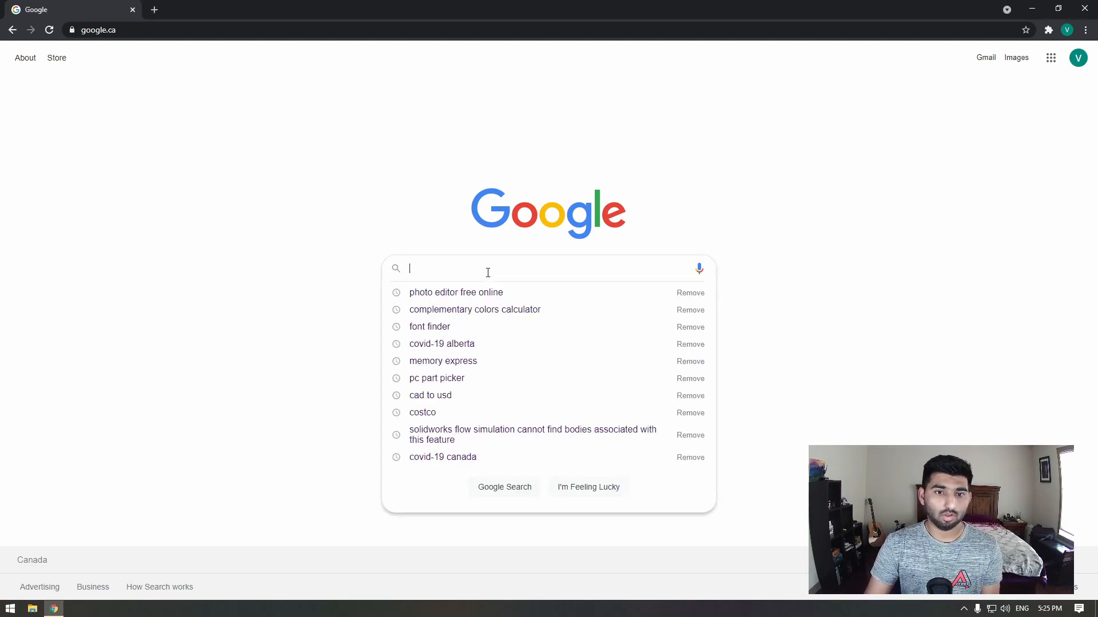
{"action": "left_click", "coordinate": [534, 287]}
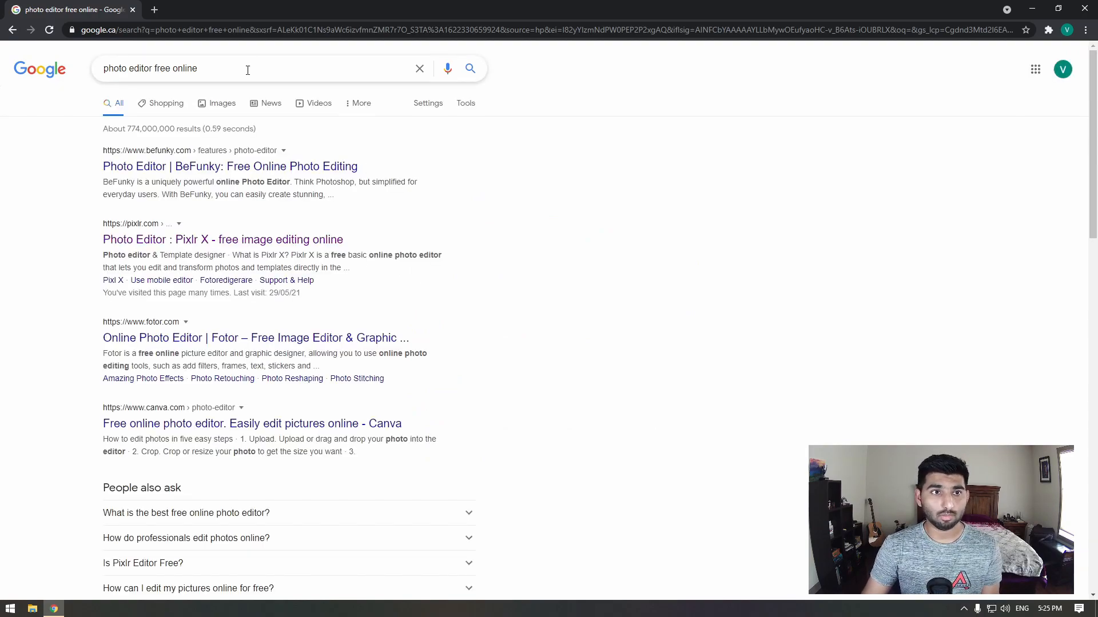
{"action": "left_click", "coordinate": [260, 241]}
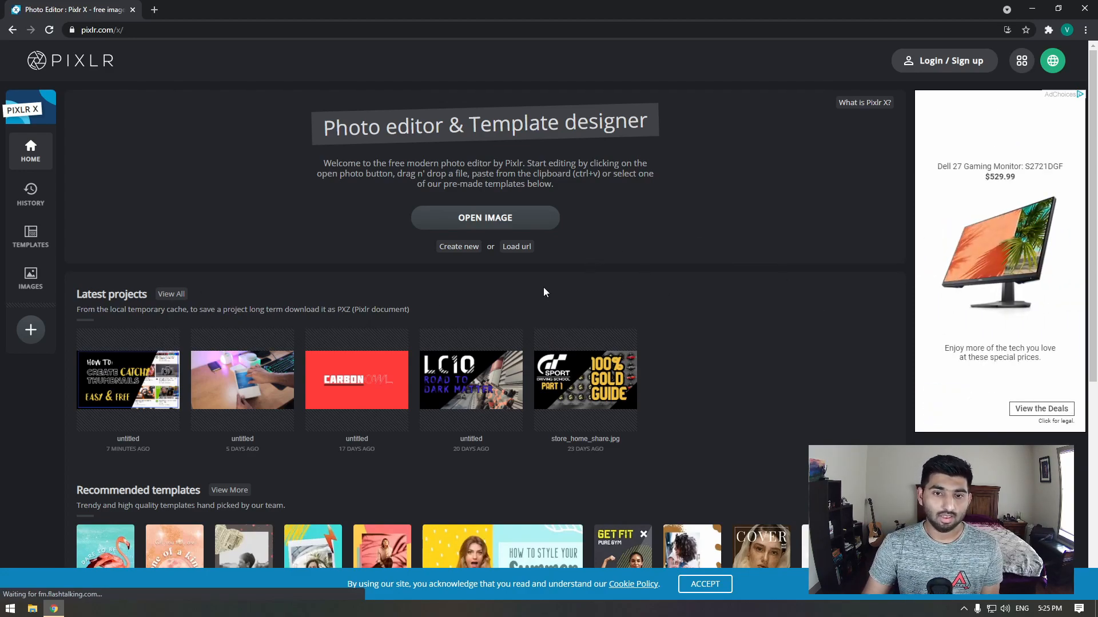
Step: Create a new blank image with the Full HD size of 1920 x 1080 px
{"action": "left_click", "coordinate": [460, 247]}
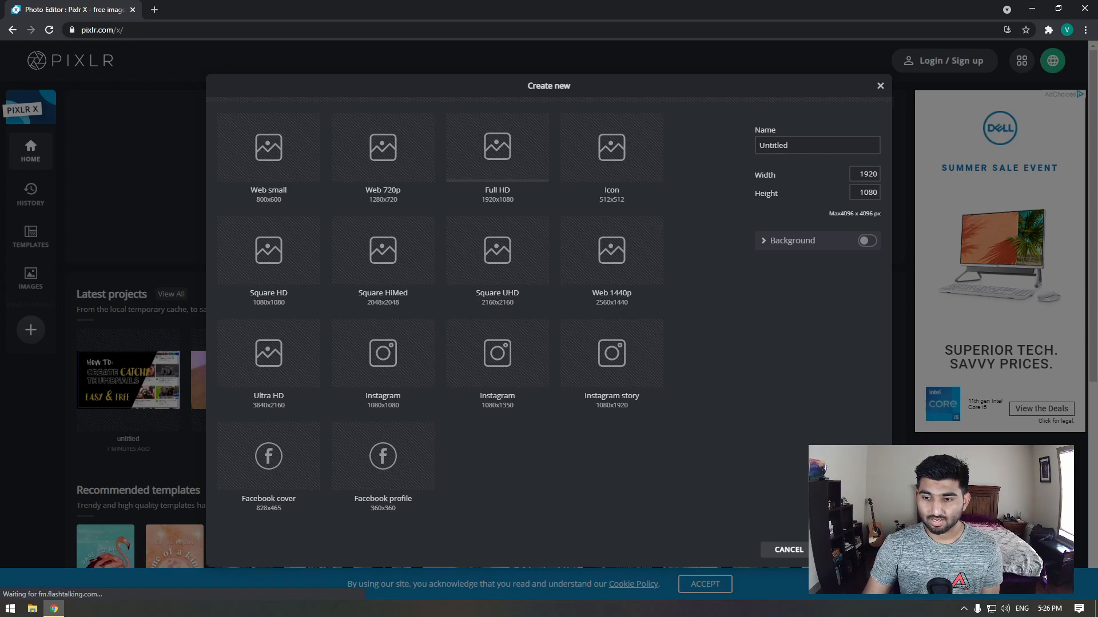
{"action": "left_click", "coordinate": [852, 550]}
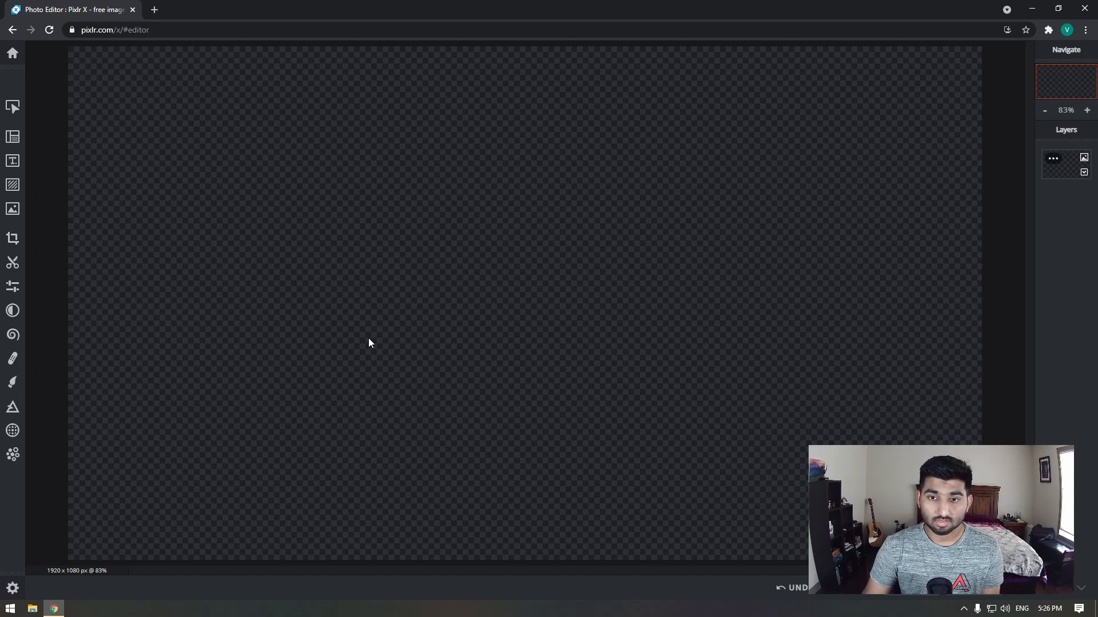
{"action": "scroll", "coordinate": [393, 312], "scroll_direction": "down", "scroll_amount": 3}
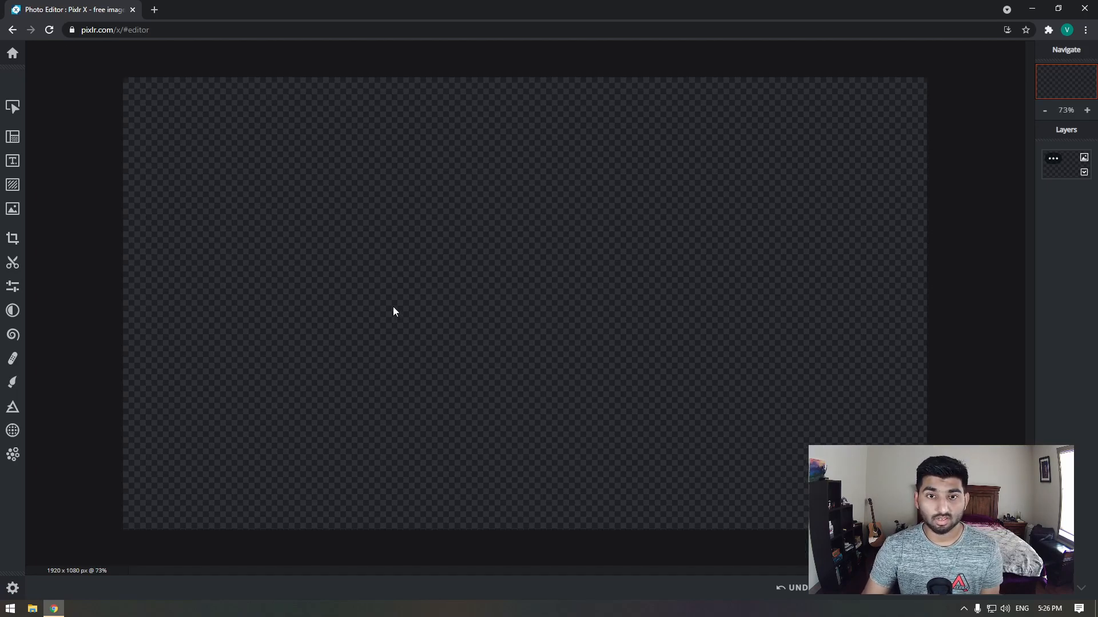
{"action": "scroll", "coordinate": [542, 309], "scroll_direction": "up", "scroll_amount": 1}
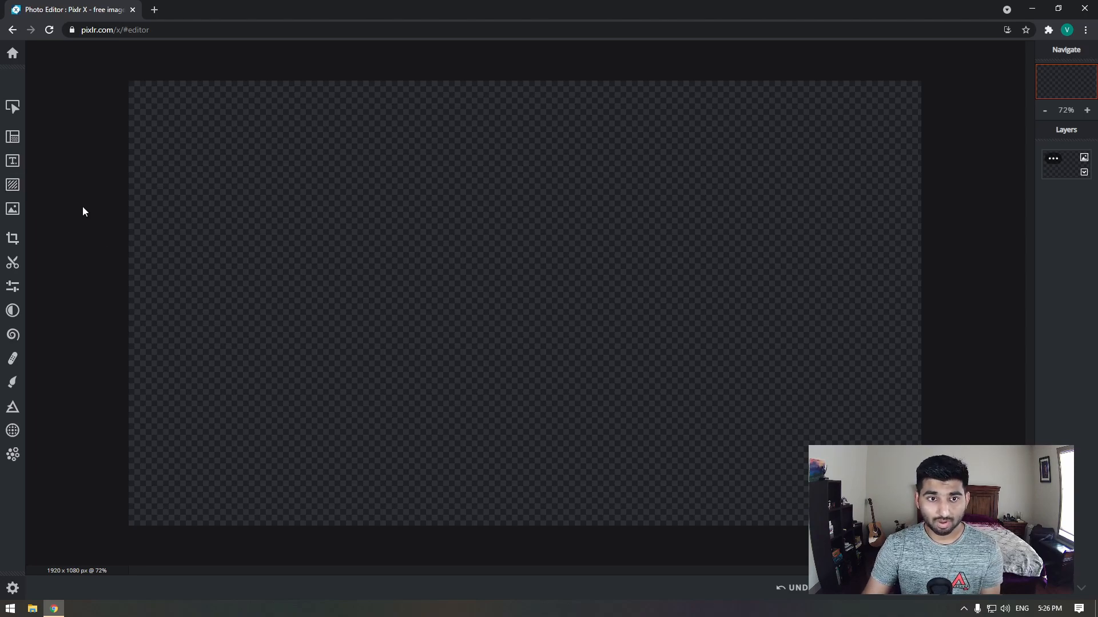
Step: Paste the copied YouTube homepage screenshot as a layer, enlarge it past the canvas and shift it to cover the canvas's right part
{"action": "left_click", "coordinate": [13, 208]}
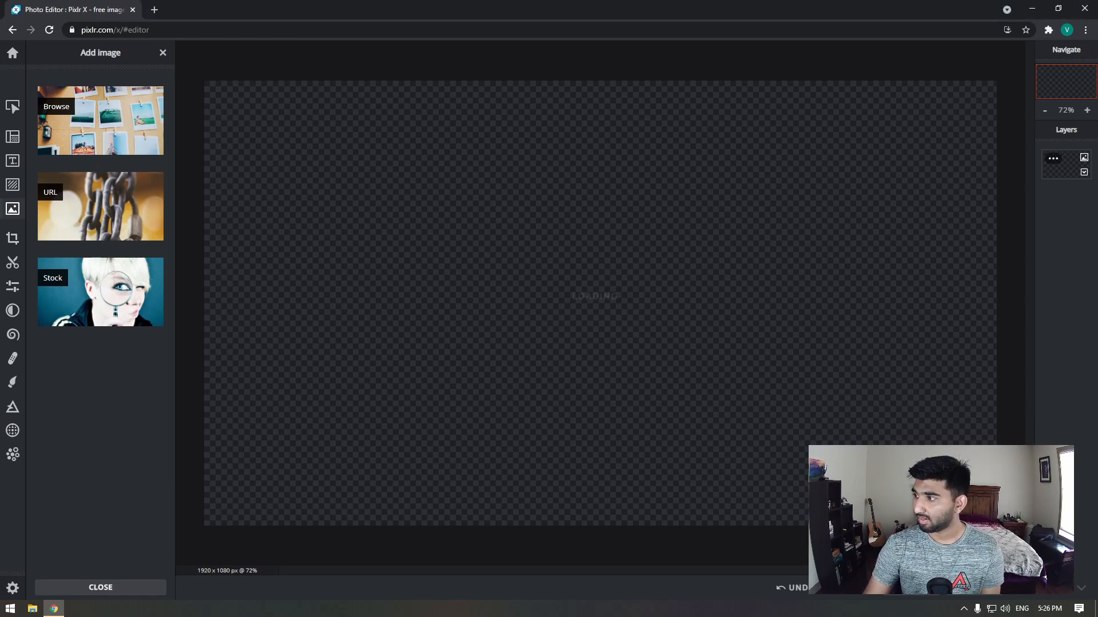
{"action": "key", "text": "ctrl+v"}
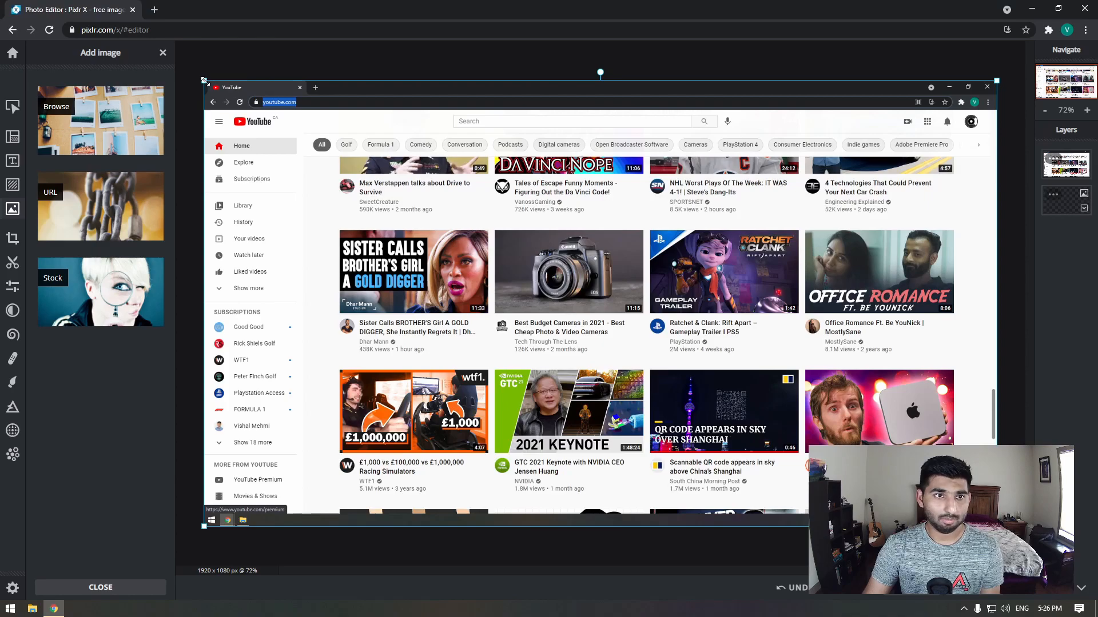
{"action": "left_click_drag", "start_coordinate": [204, 80], "coordinate": [197, 39]}
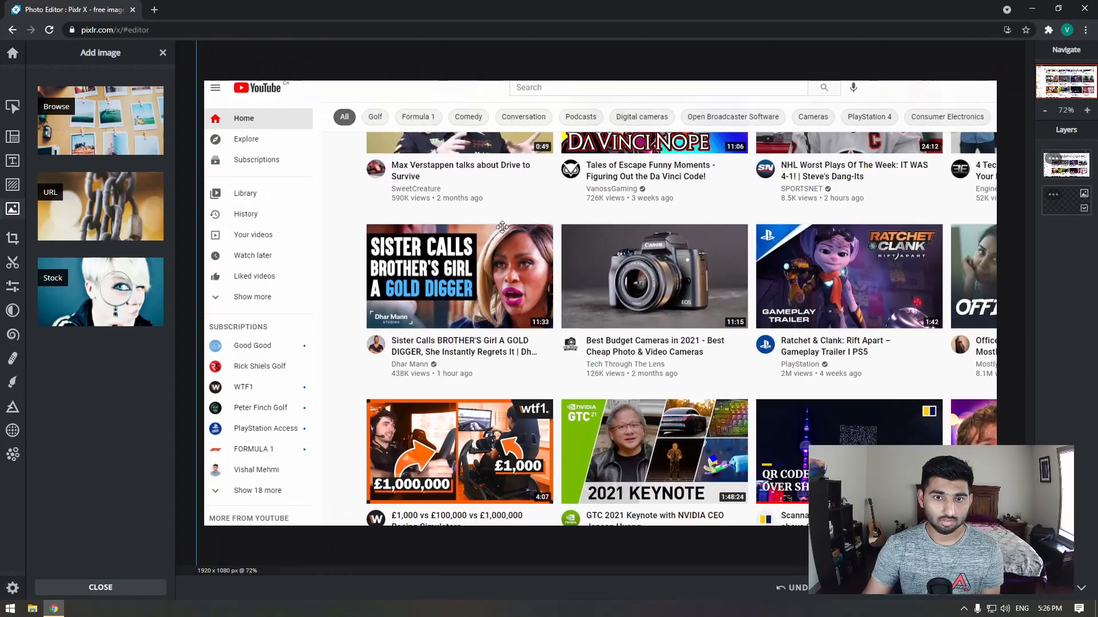
{"action": "scroll", "coordinate": [518, 229], "scroll_direction": "down", "scroll_amount": 1}
{"action": "scroll", "coordinate": [574, 271], "scroll_direction": "down", "scroll_amount": 1}
{"action": "left_click_drag", "start_coordinate": [574, 271], "coordinate": [763, 296]}
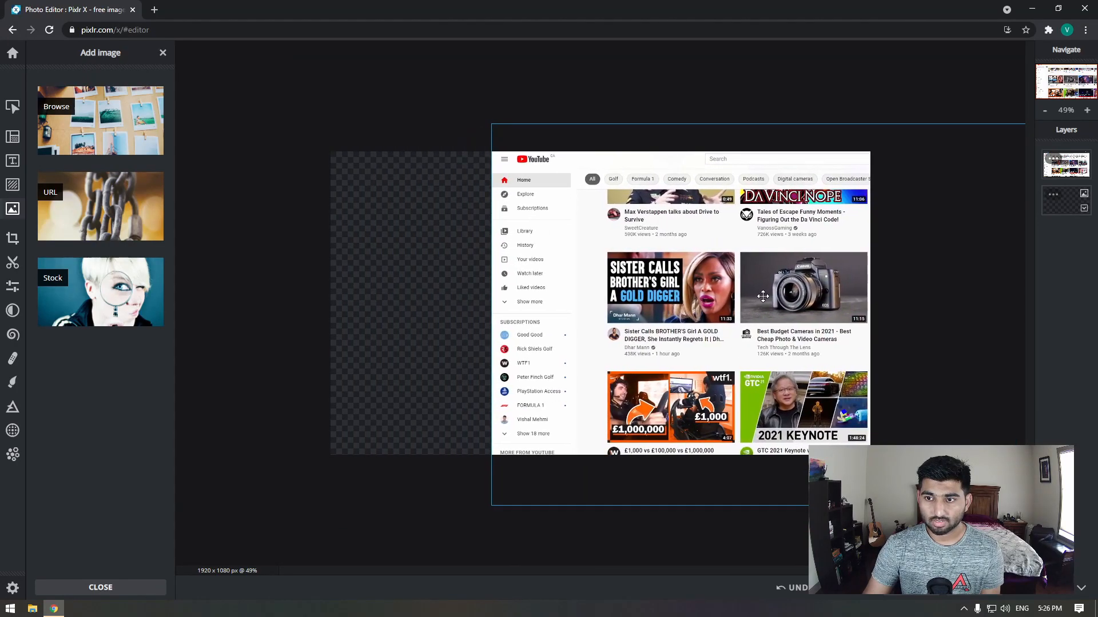
{"action": "left_click", "coordinate": [424, 116]}
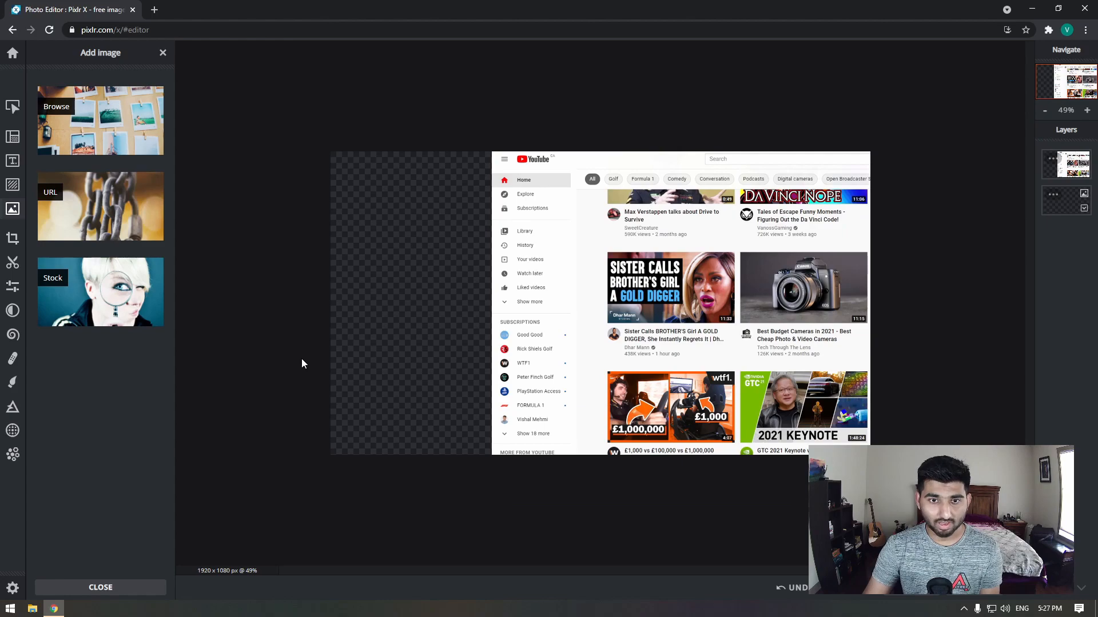
Step: Add a rectangle shape layer over the left part of the canvas and set its fill to black (#000000)
{"action": "left_click", "coordinate": [1068, 594]}
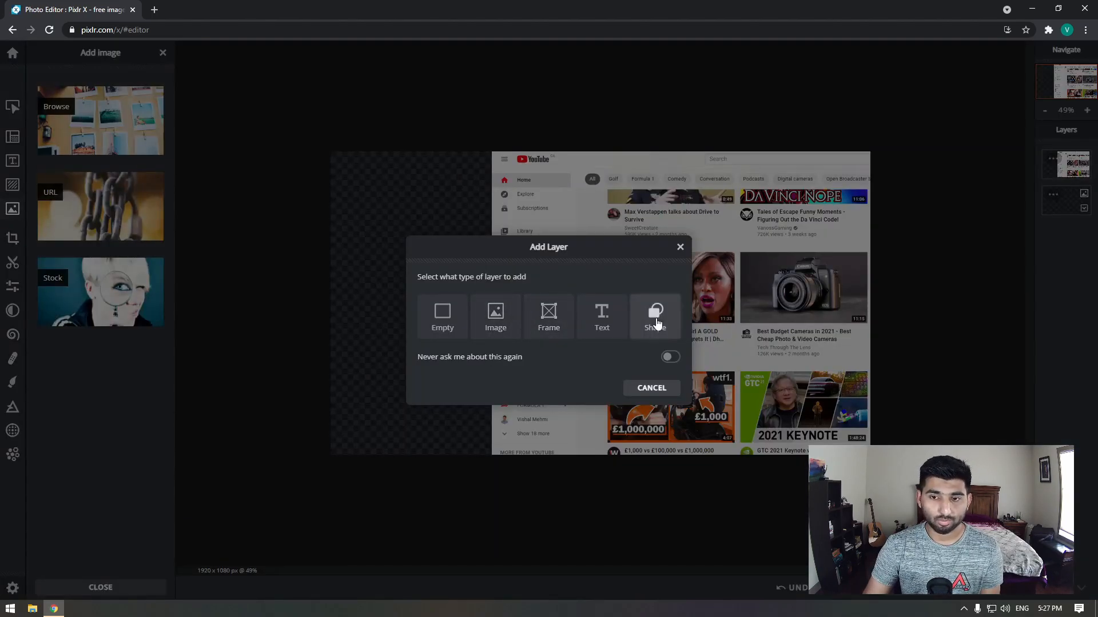
{"action": "left_click", "coordinate": [656, 324]}
{"action": "left_click_drag", "start_coordinate": [553, 289], "coordinate": [448, 247]}
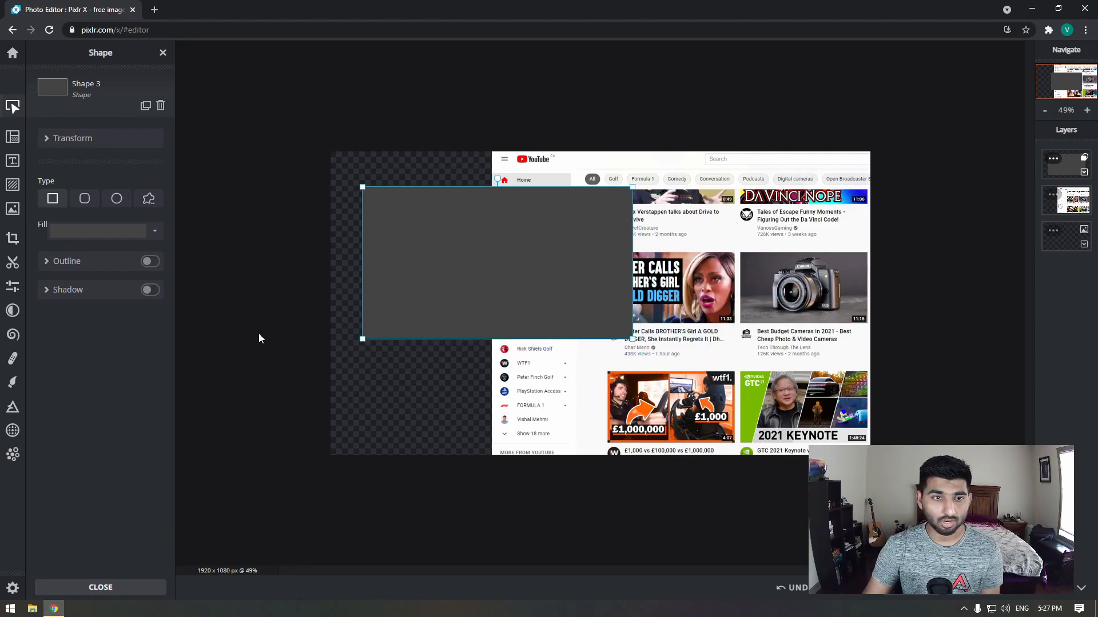
{"action": "left_click", "coordinate": [100, 231]}
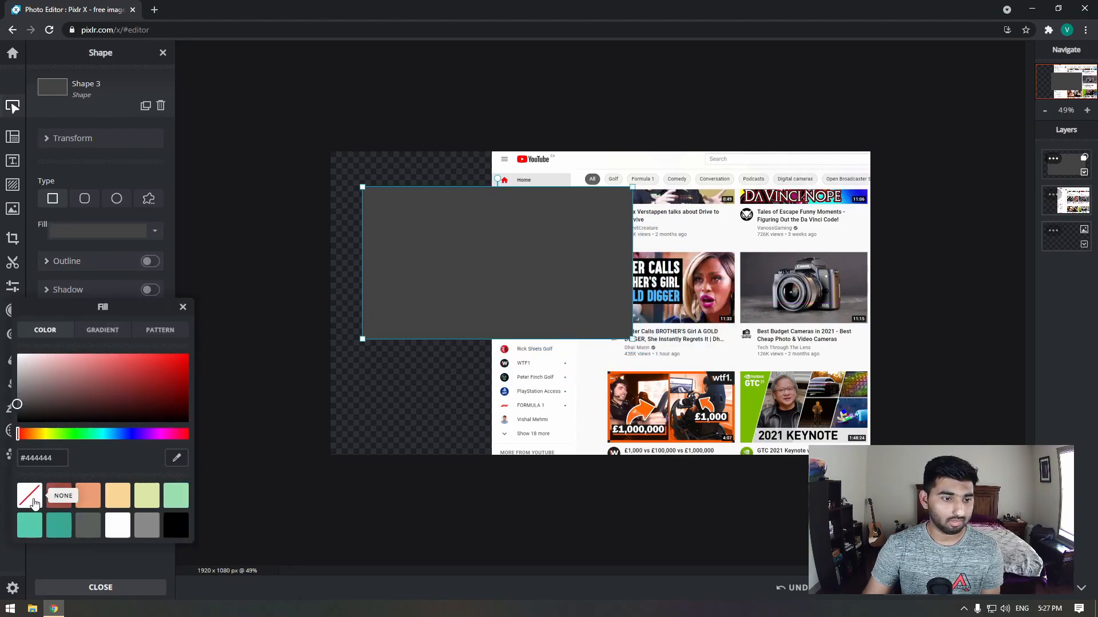
{"action": "left_click", "coordinate": [175, 527]}
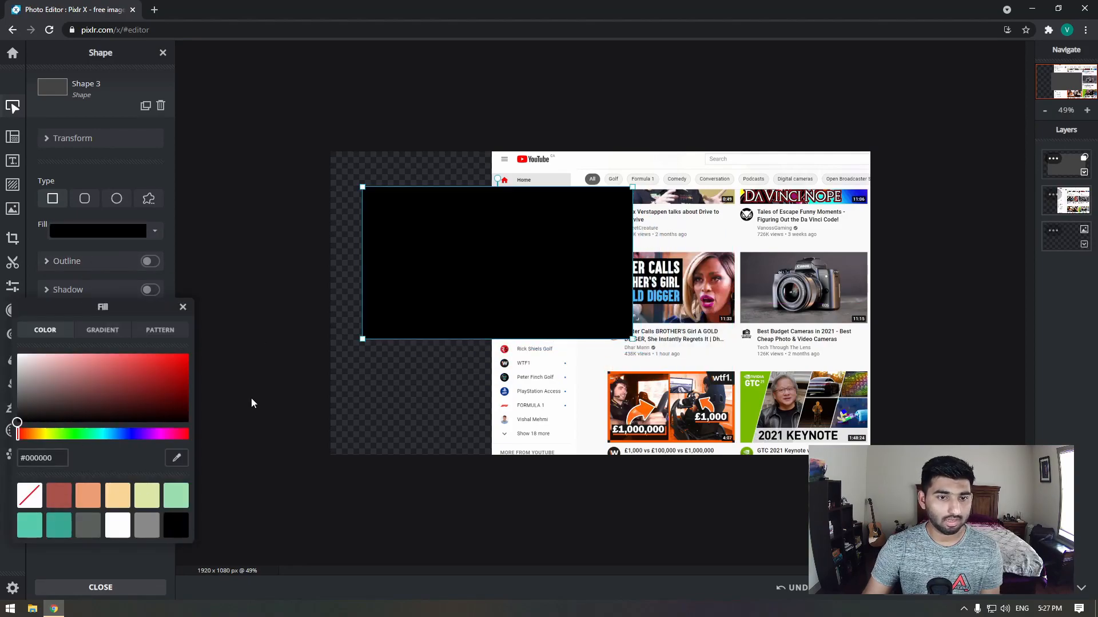
{"action": "left_click", "coordinate": [301, 303]}
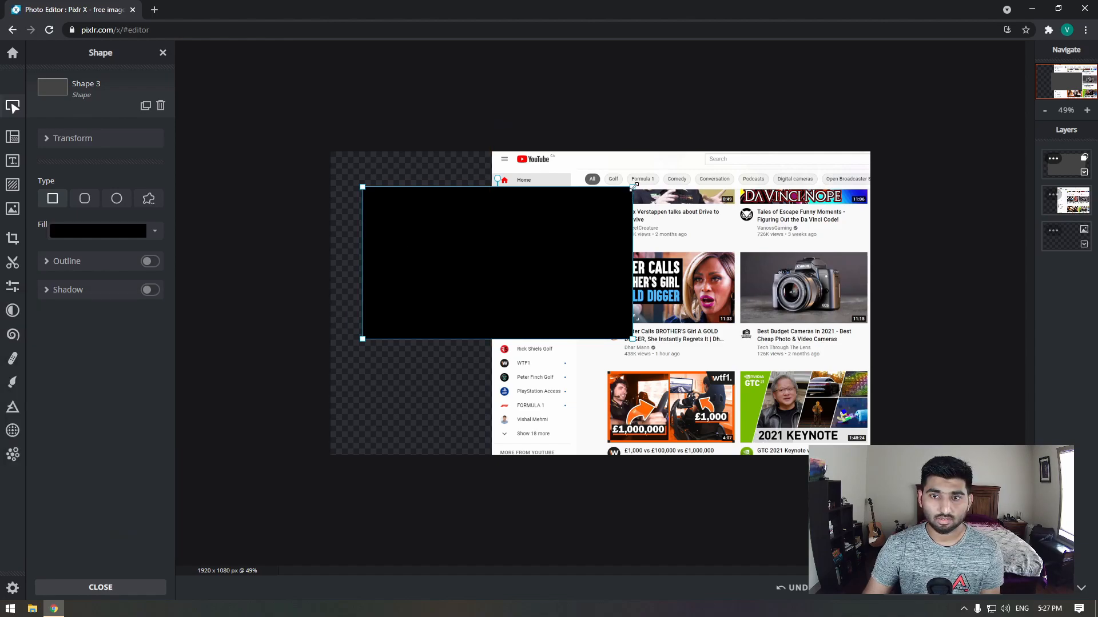
Step: Enlarge the black rectangle and reposition it to span the canvas's full height, leaving only a strip of the screenshot at the right
{"action": "left_click_drag", "start_coordinate": [633, 186], "coordinate": [828, 76]}
{"action": "left_click_drag", "start_coordinate": [583, 211], "coordinate": [563, 297]}
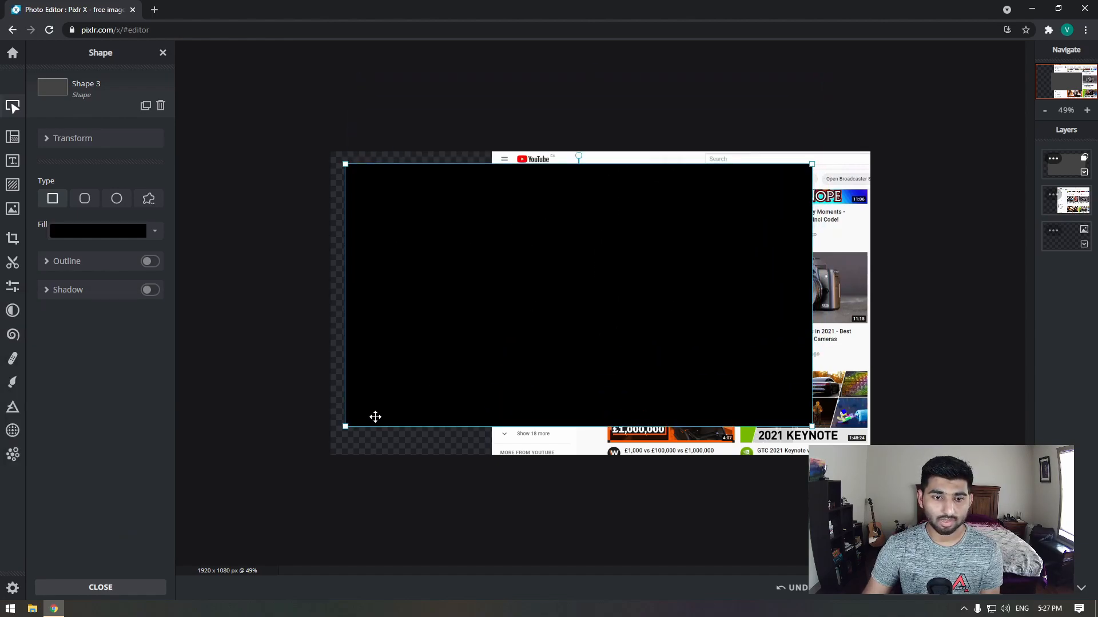
{"action": "left_click_drag", "start_coordinate": [346, 427], "coordinate": [238, 486]}
{"action": "left_click_drag", "start_coordinate": [539, 314], "coordinate": [519, 250]}
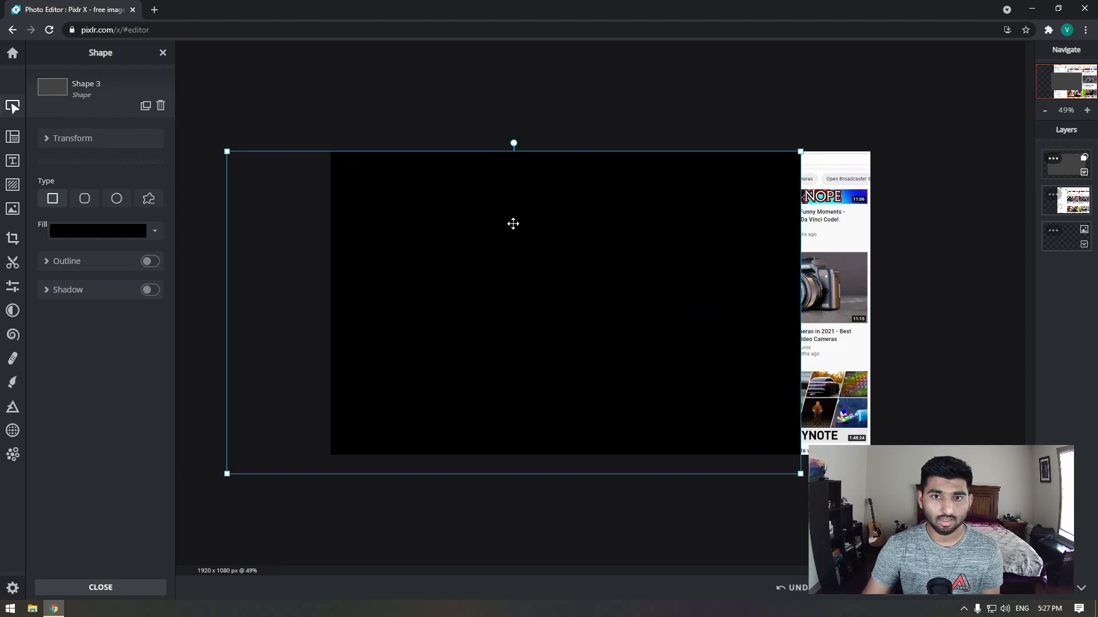
Step: Rotate the black rectangle counterclockwise for a diagonal right edge and enlarge it until it covers the canvas's upper-left corner
{"action": "left_click_drag", "start_coordinate": [518, 141], "coordinate": [439, 284]}
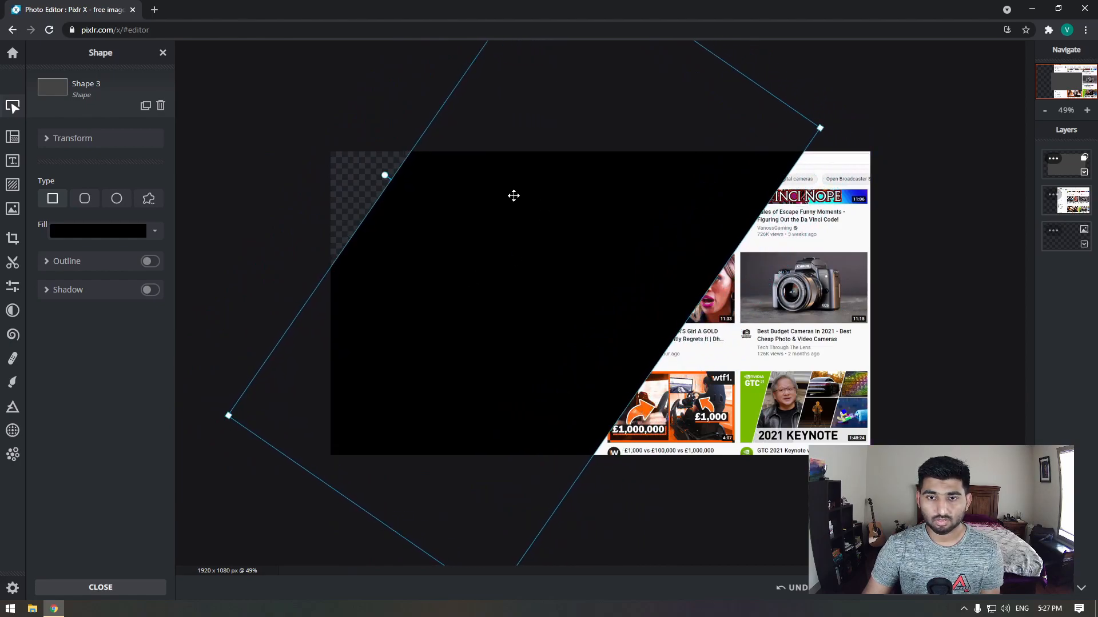
{"action": "left_click_drag", "start_coordinate": [228, 415], "coordinate": [191, 434]}
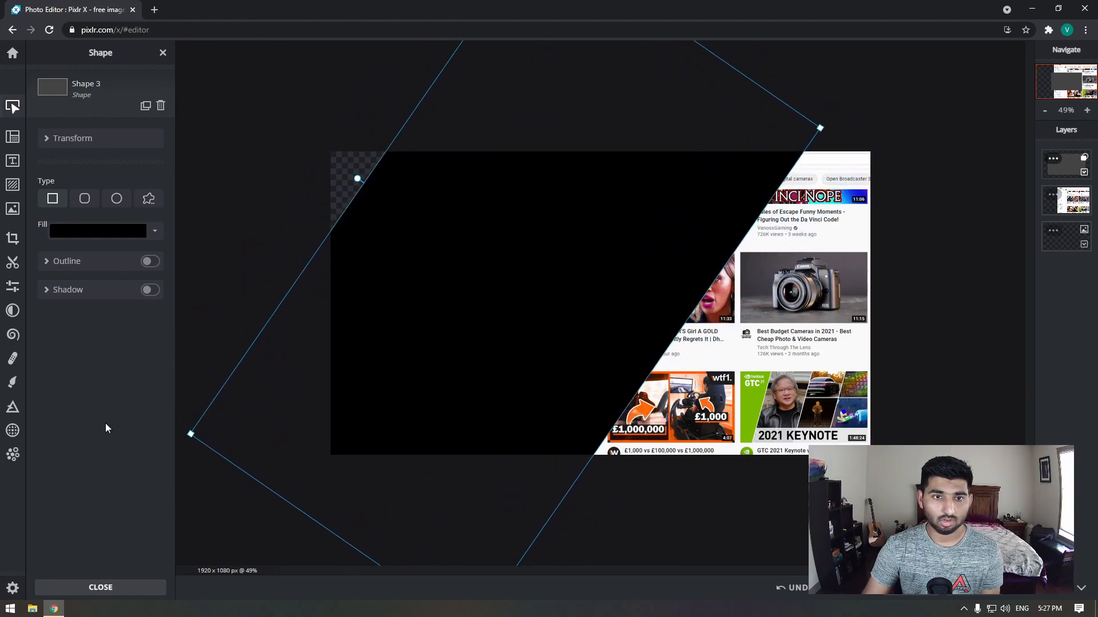
{"action": "scroll", "coordinate": [320, 341], "scroll_direction": "down", "scroll_amount": 3}
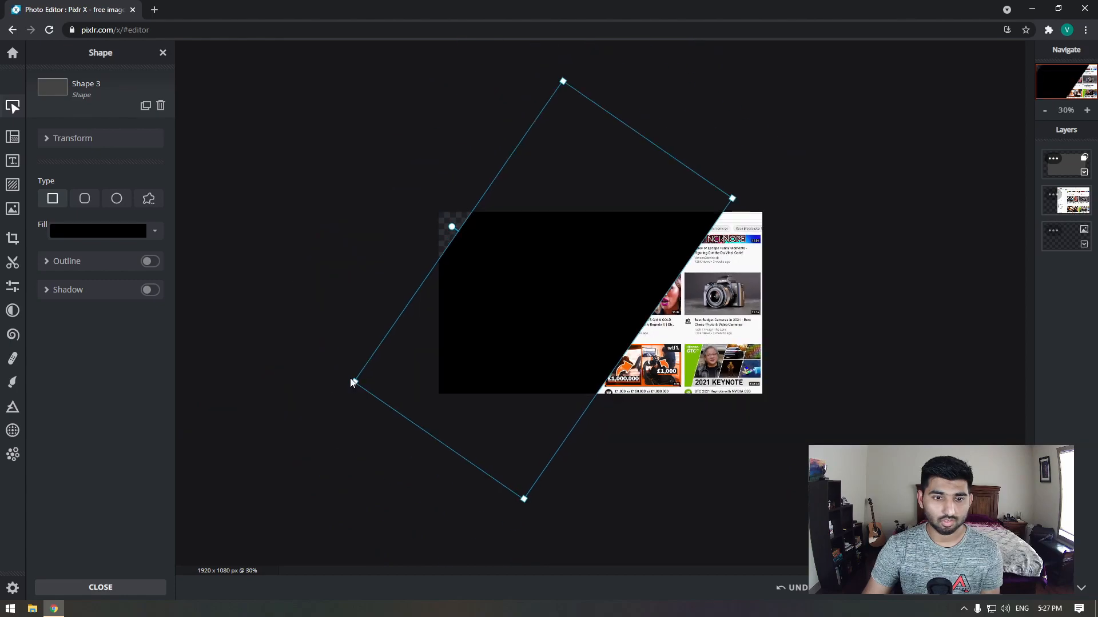
{"action": "left_click_drag", "start_coordinate": [354, 382], "coordinate": [264, 398]}
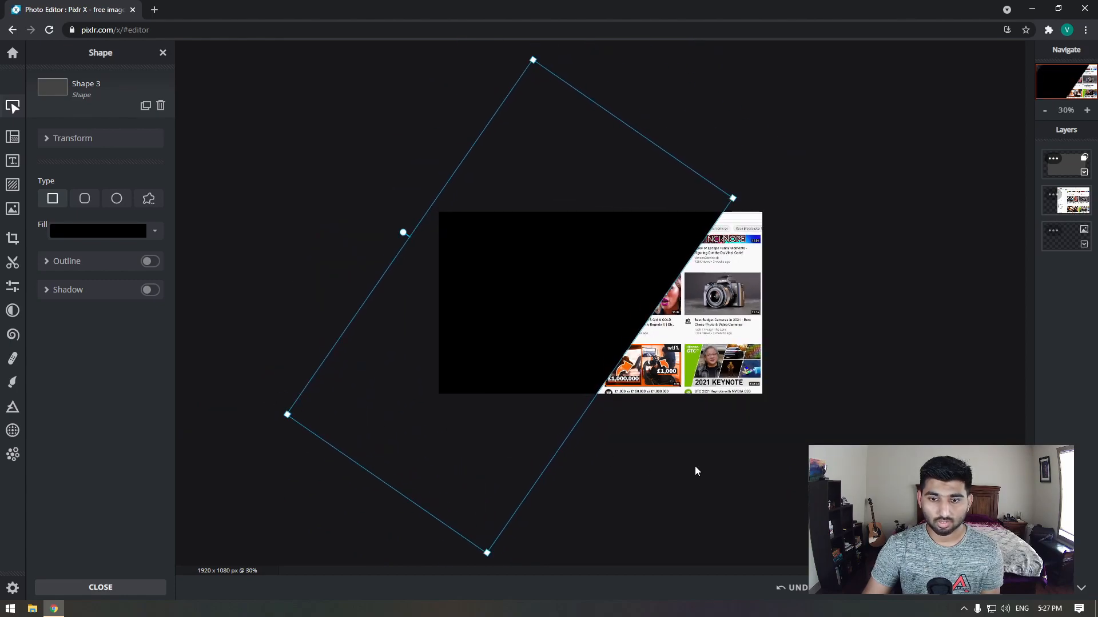
{"action": "left_click", "coordinate": [695, 471]}
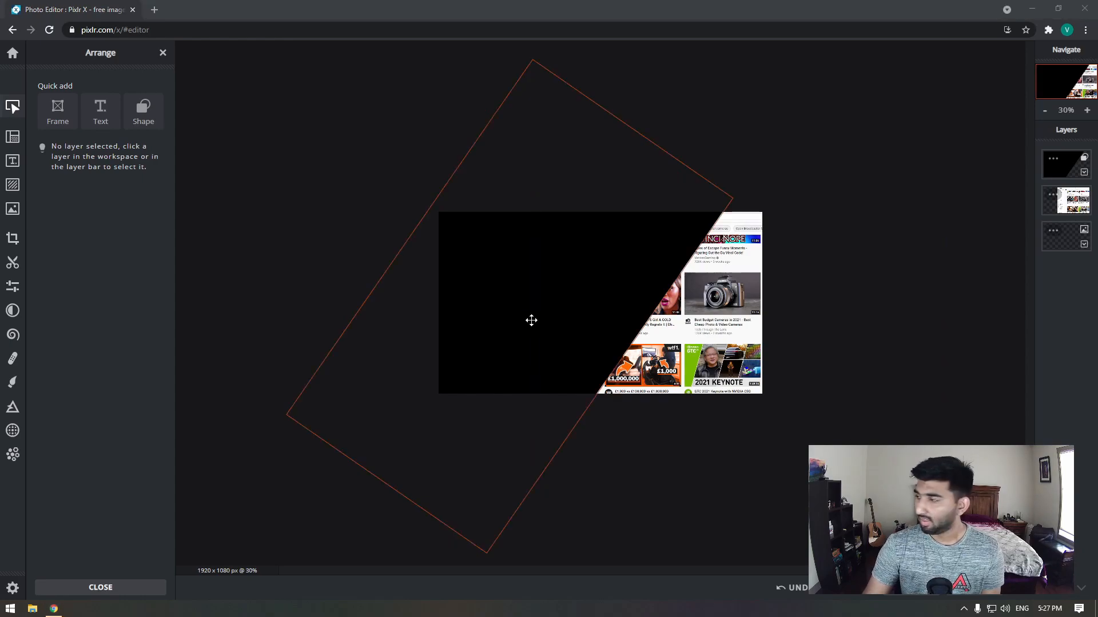
Step: Rotate the black rectangle slightly further for a steeper diagonal edge and nudge it to the right
{"action": "left_click_drag", "start_coordinate": [539, 326], "coordinate": [549, 321]}
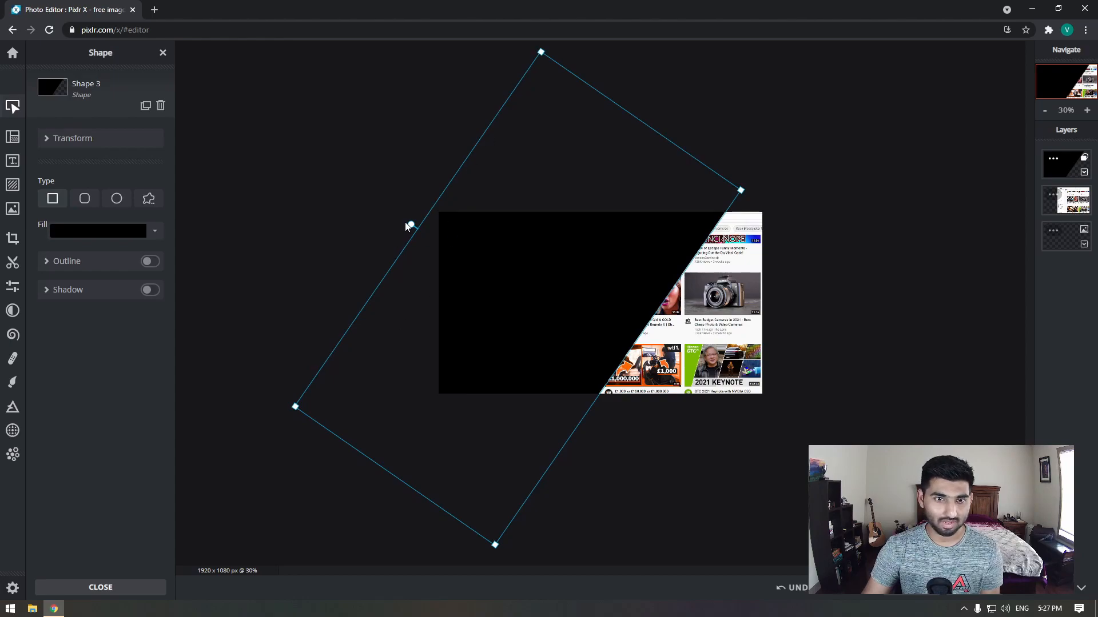
{"action": "left_click_drag", "start_coordinate": [409, 222], "coordinate": [397, 233]}
{"action": "left_click_drag", "start_coordinate": [523, 292], "coordinate": [531, 293]}
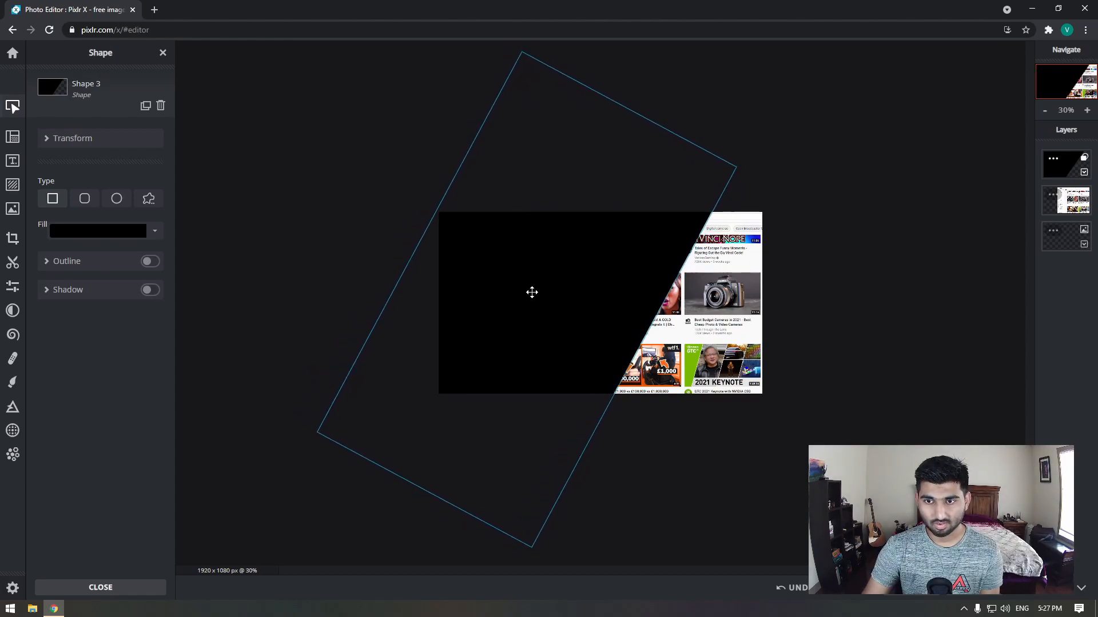
{"action": "left_click", "coordinate": [784, 519]}
{"action": "scroll", "coordinate": [633, 297], "scroll_direction": "down", "scroll_amount": 2}
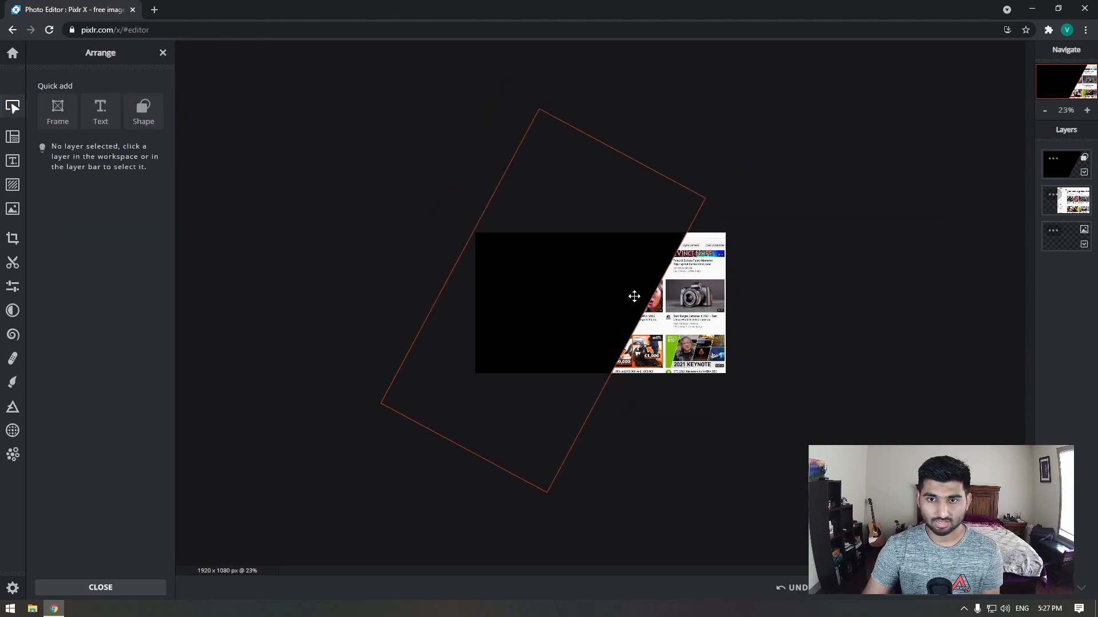
{"action": "scroll", "coordinate": [632, 309], "scroll_direction": "up", "scroll_amount": 4}
{"action": "scroll", "coordinate": [680, 360], "scroll_direction": "up", "scroll_amount": 1}
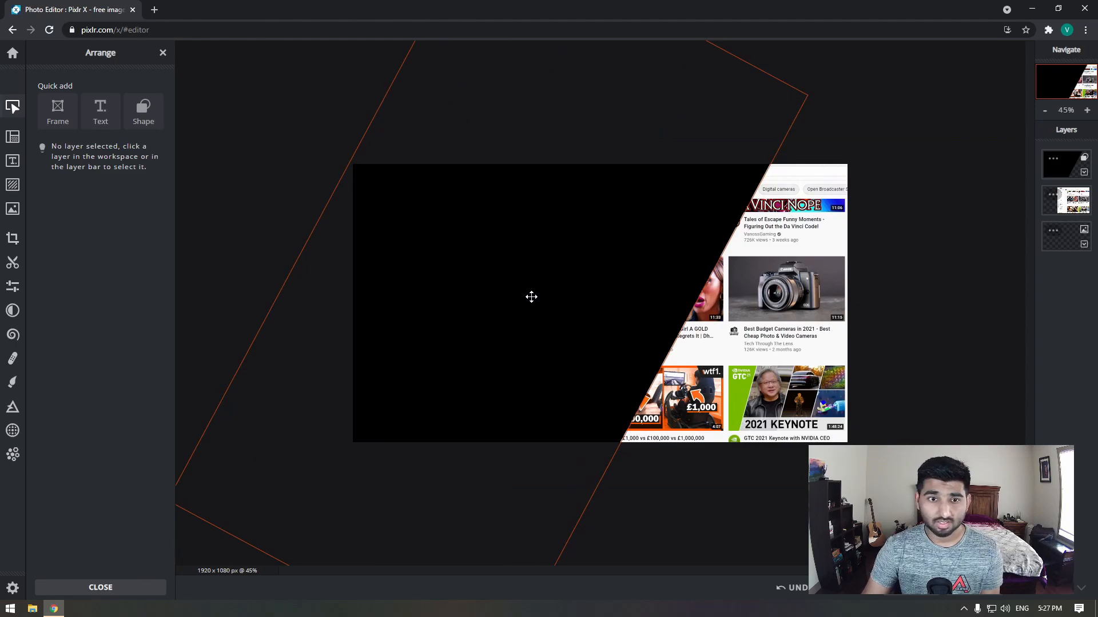
Step: Add a text layer to the canvas and set its font to Brave Hearted
{"action": "left_click", "coordinate": [99, 111]}
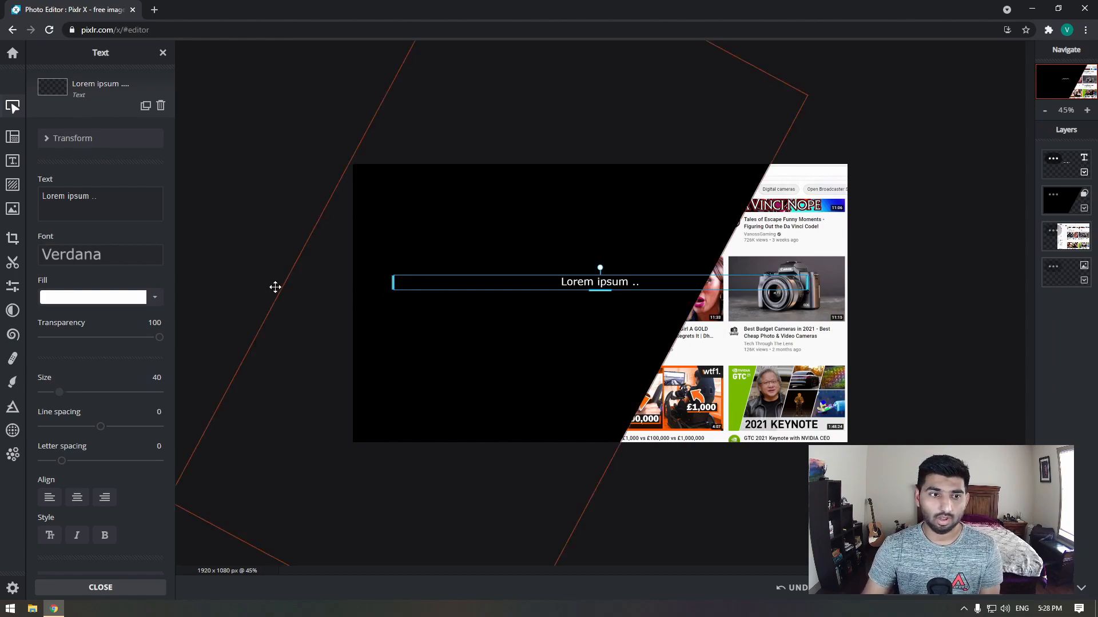
{"action": "left_click", "coordinate": [142, 255]}
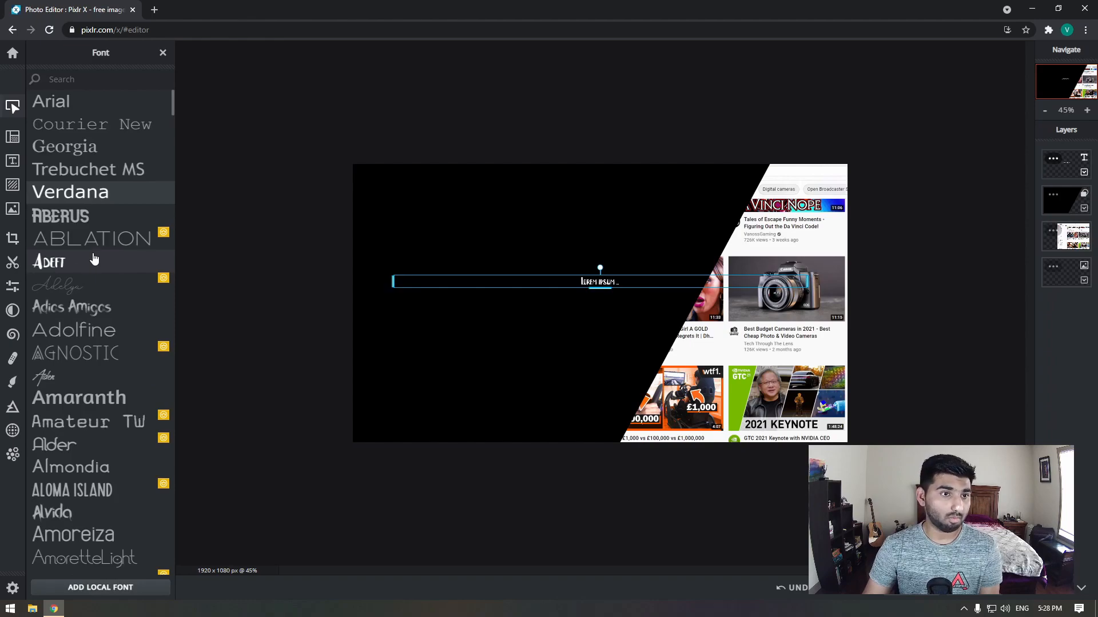
{"action": "scroll", "coordinate": [122, 359], "scroll_direction": "down", "scroll_amount": 5}
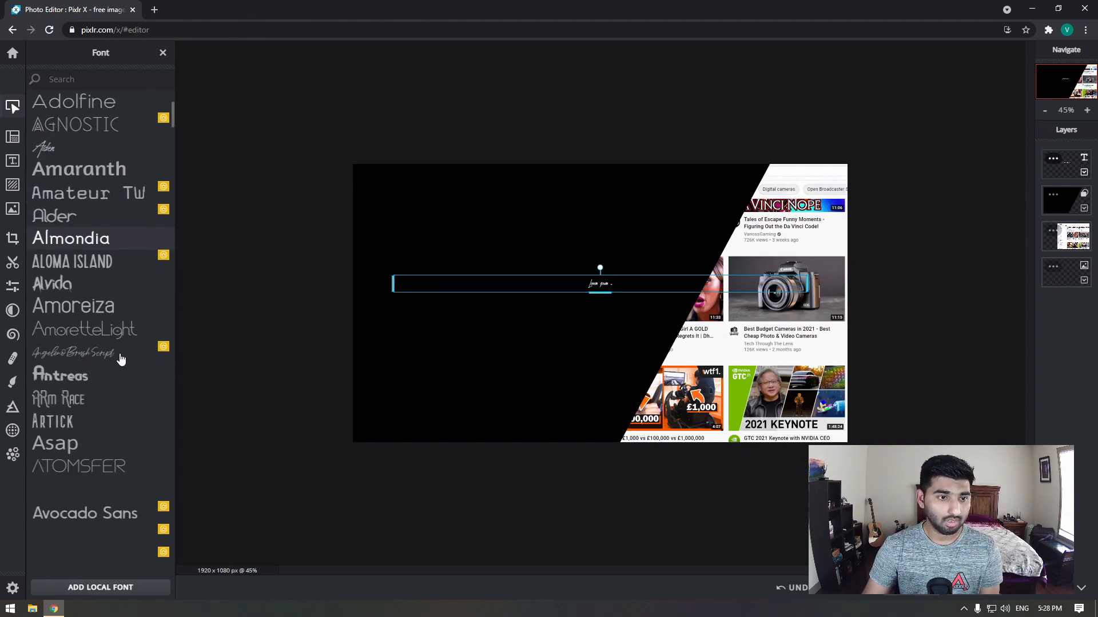
{"action": "scroll", "coordinate": [149, 366], "scroll_direction": "down", "scroll_amount": 1}
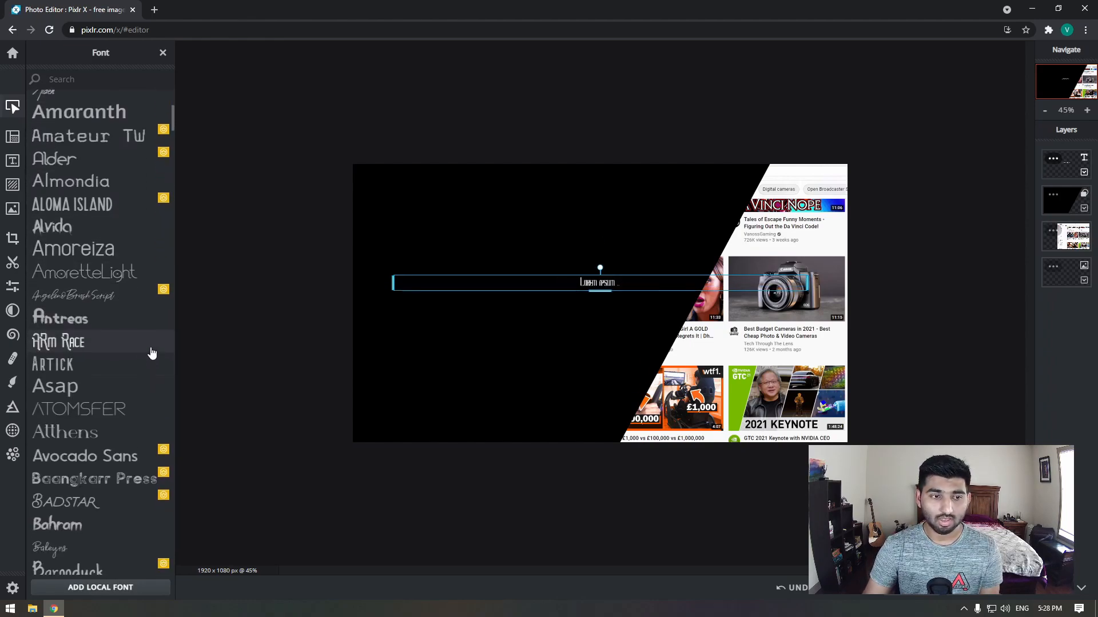
{"action": "left_click", "coordinate": [163, 295]}
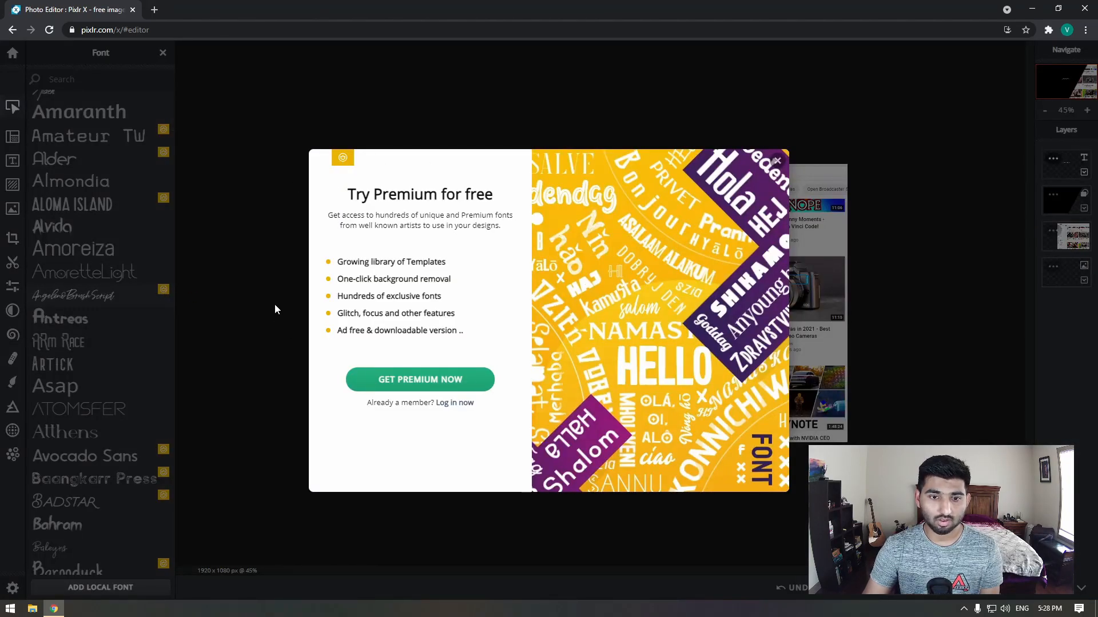
{"action": "left_click", "coordinate": [777, 160]}
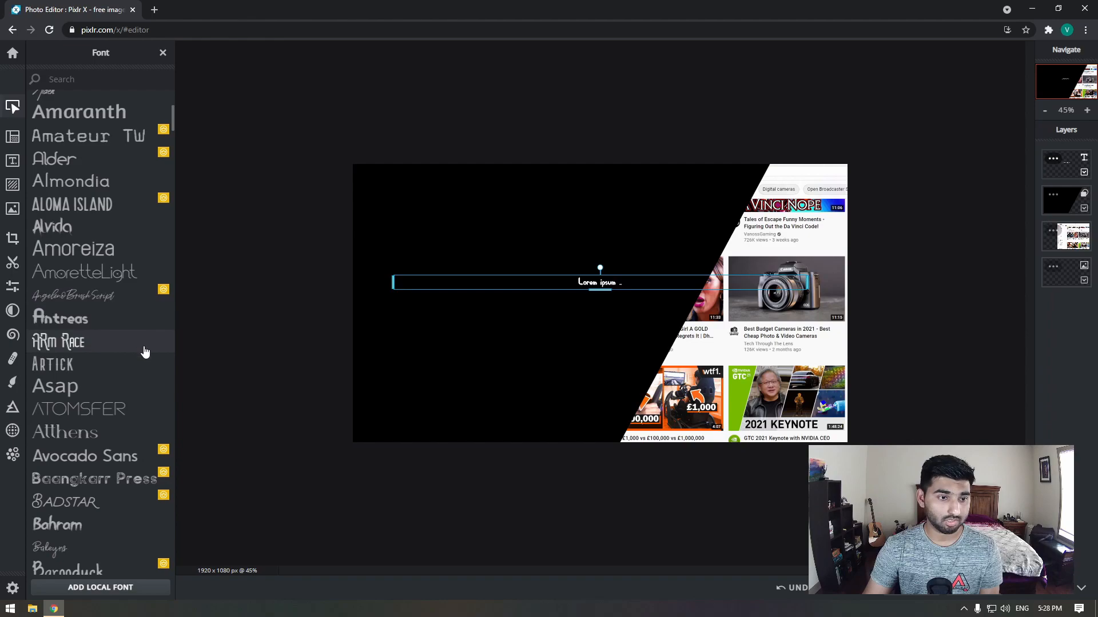
{"action": "scroll", "coordinate": [137, 374], "scroll_direction": "down", "scroll_amount": 7}
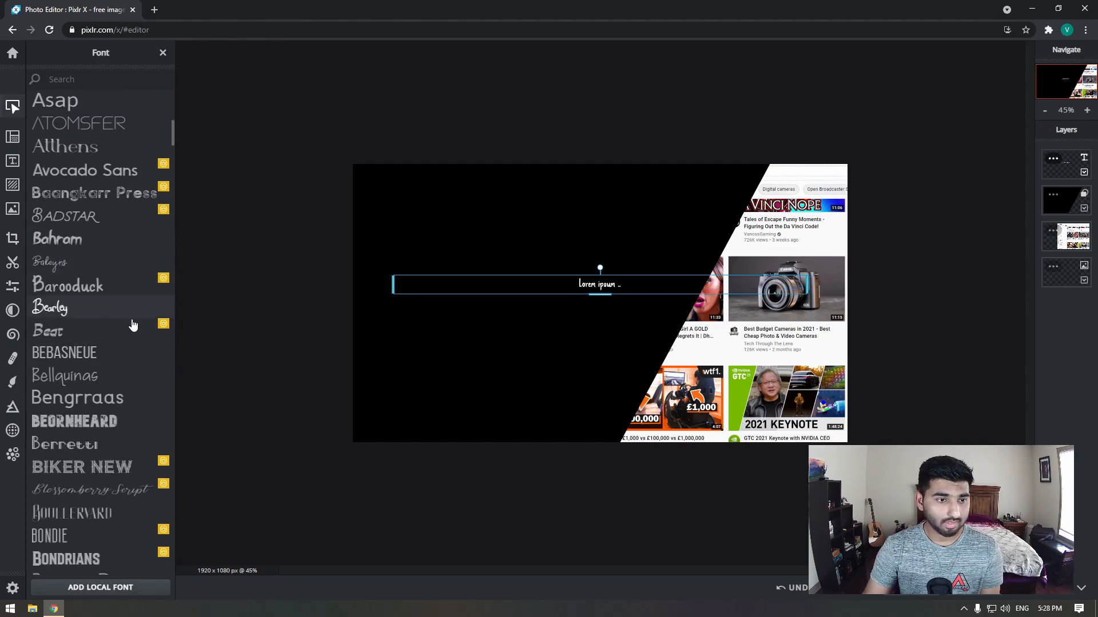
{"action": "scroll", "coordinate": [143, 320], "scroll_direction": "down", "scroll_amount": 2}
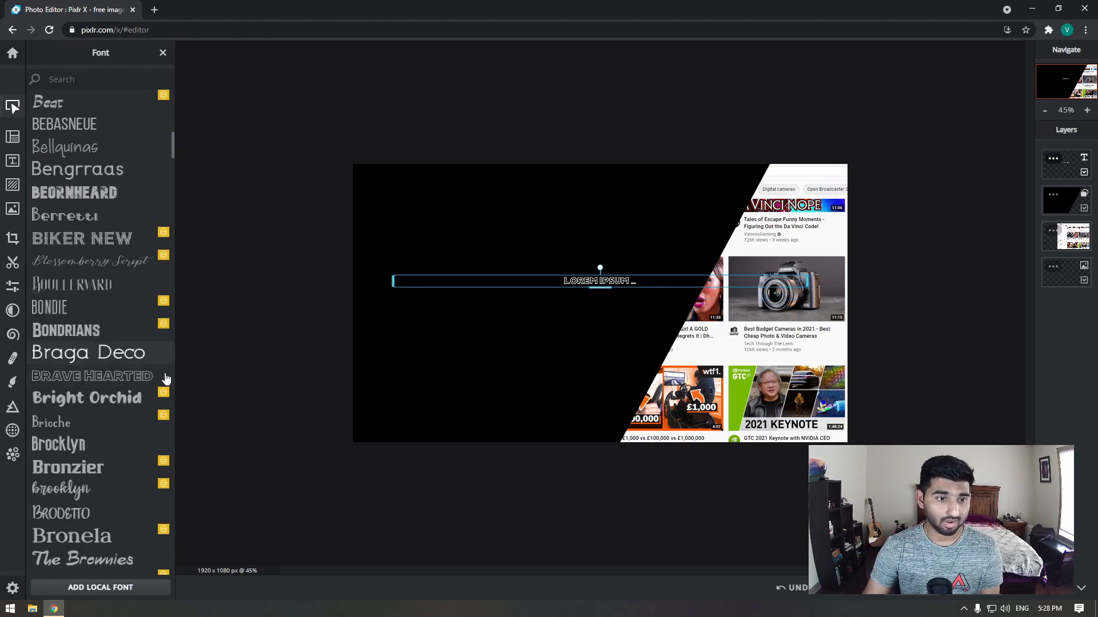
{"action": "left_click", "coordinate": [135, 383]}
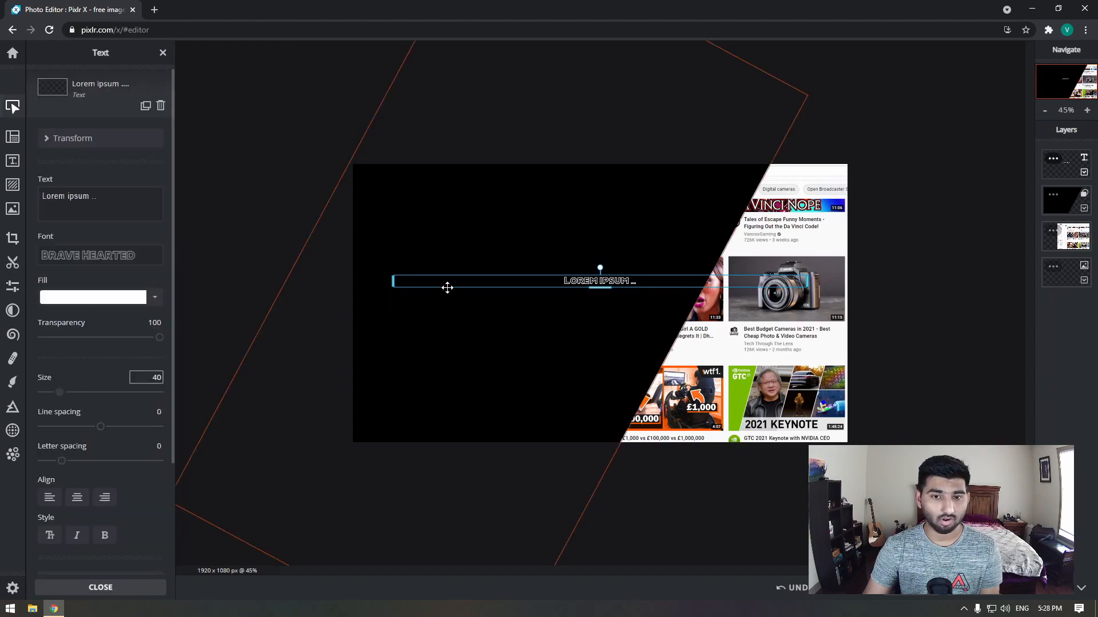
Step: Narrow the placeholder text's box within the black panel and set the text size to 190
{"action": "left_click_drag", "start_coordinate": [392, 281], "coordinate": [632, 276]}
{"action": "left_click_drag", "start_coordinate": [710, 278], "coordinate": [493, 273]}
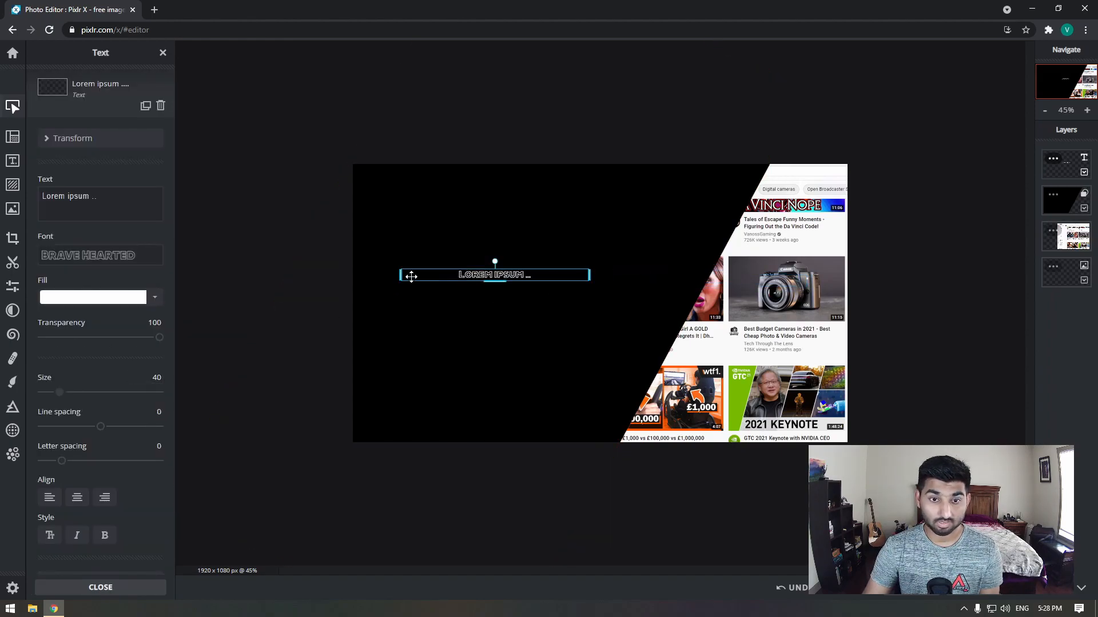
{"action": "left_click_drag", "start_coordinate": [400, 274], "coordinate": [498, 275]}
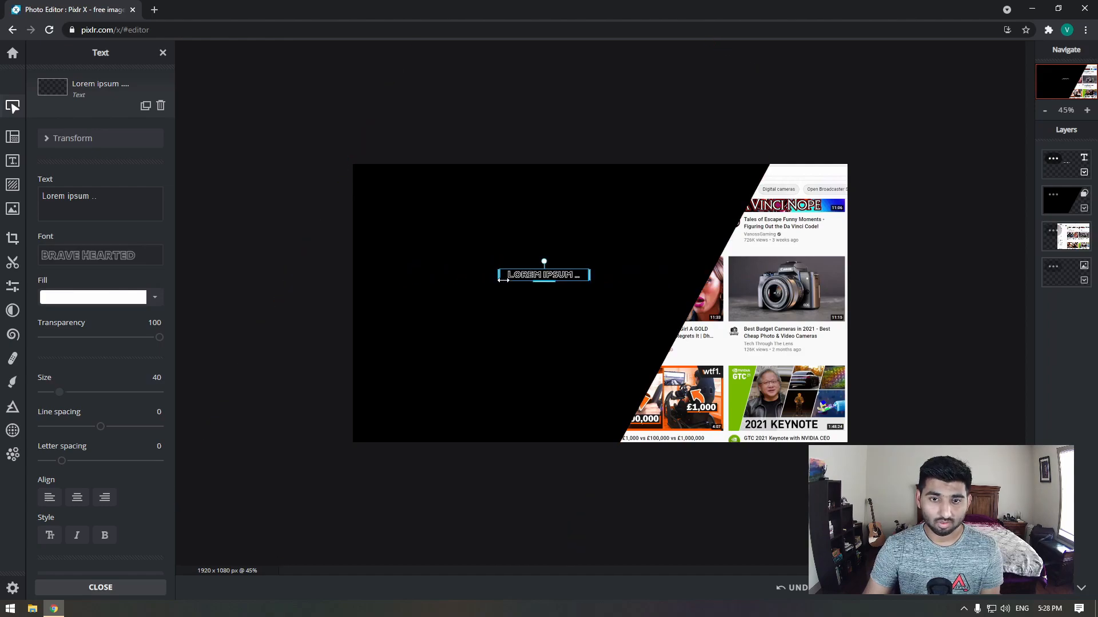
{"action": "left_click_drag", "start_coordinate": [59, 392], "coordinate": [96, 394]}
Step: Replace the placeholder text with "create" and fit it on one line at the left of the black panel
{"action": "double_click", "coordinate": [537, 345]}
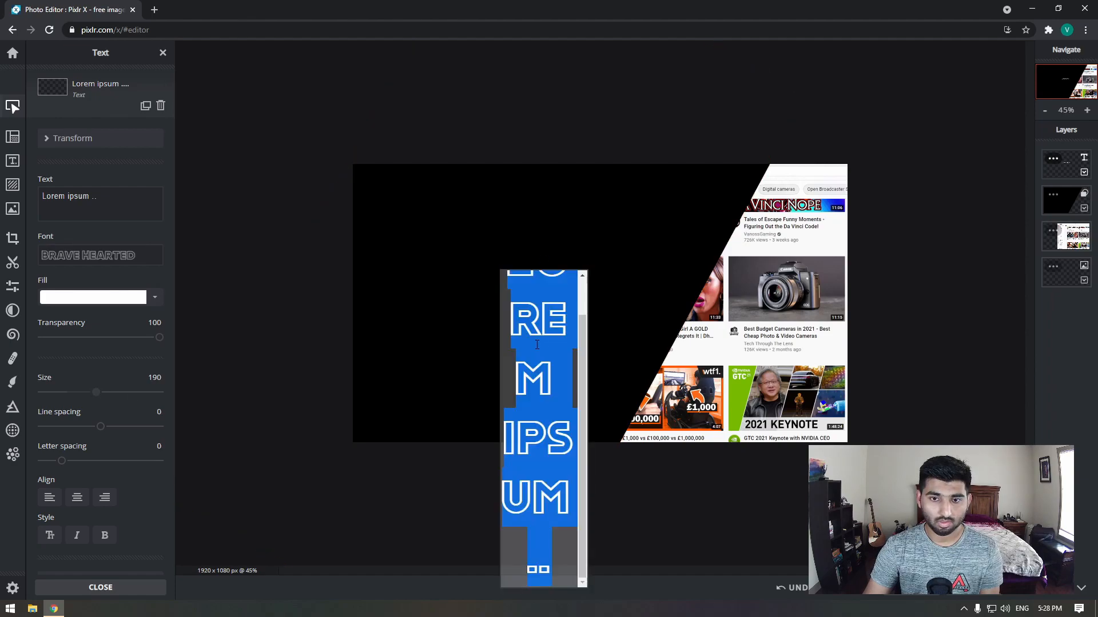
{"action": "type", "text": "CR"}
{"action": "type", "text": "EATE"}
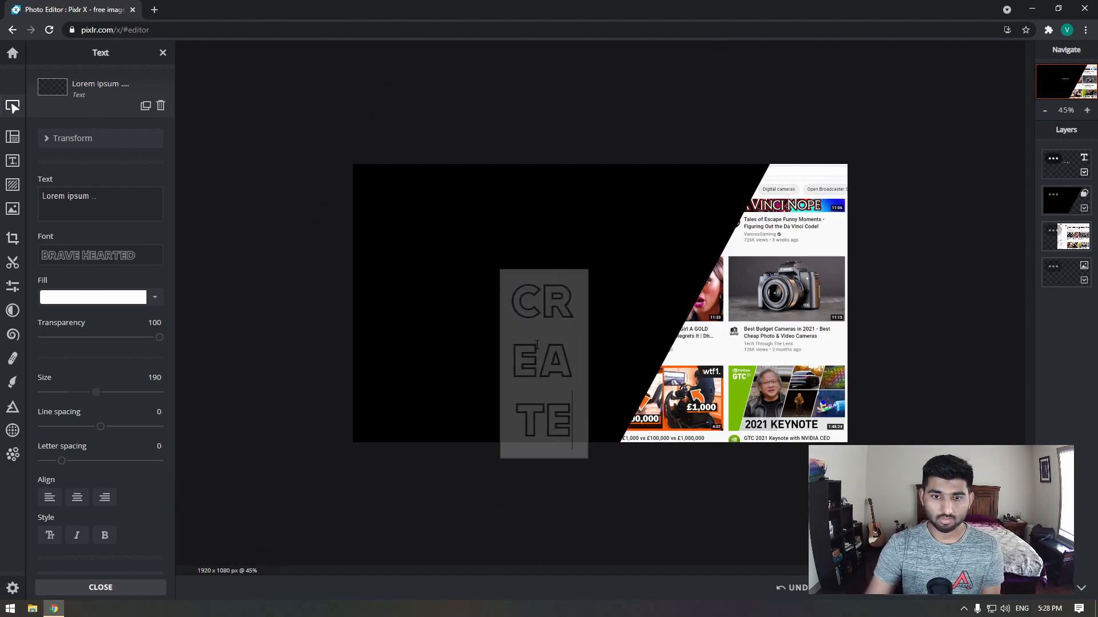
{"action": "left_click", "coordinate": [719, 533]}
{"action": "left_click_drag", "start_coordinate": [590, 303], "coordinate": [507, 261]}
{"action": "left_click", "coordinate": [590, 323]}
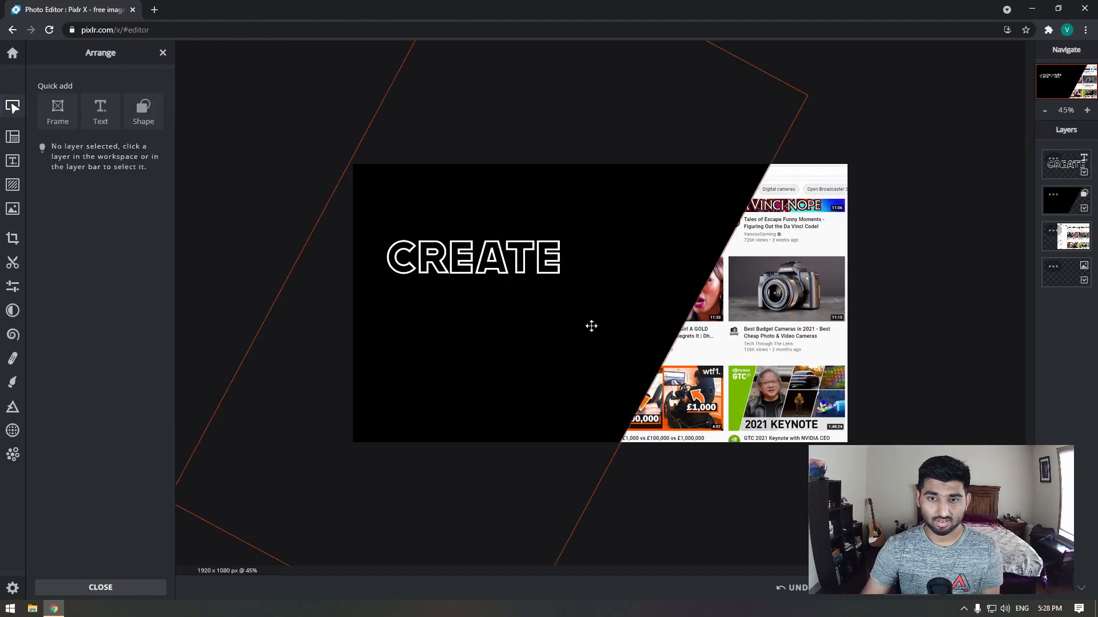
Step: Duplicate the "create" text layer and place the copy directly below the original
{"action": "left_click", "coordinate": [480, 260]}
{"action": "right_click", "coordinate": [485, 259]}
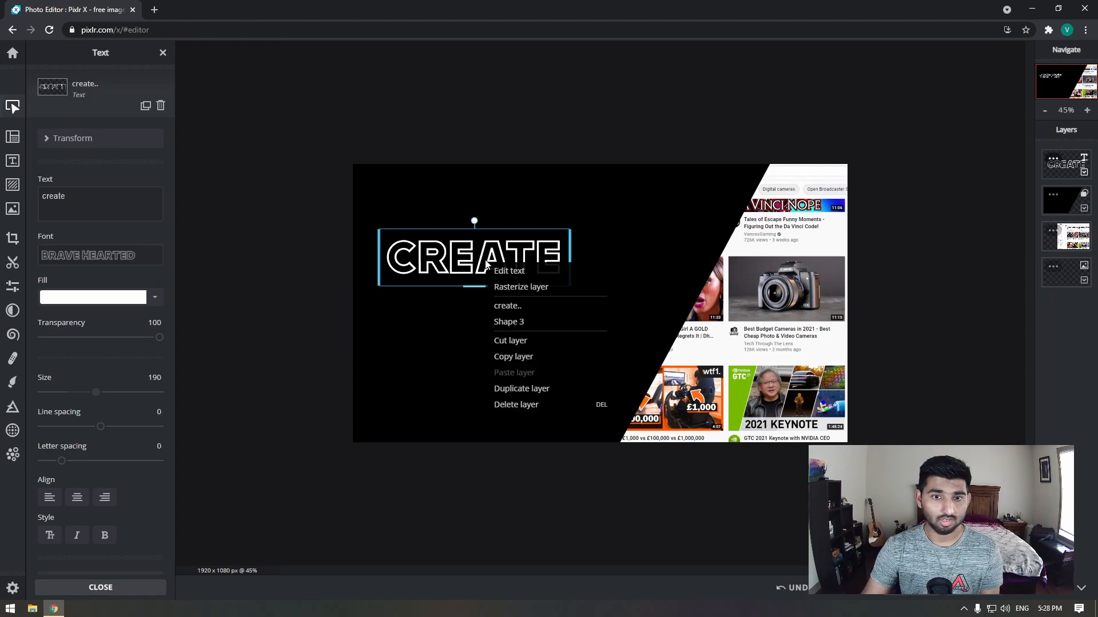
{"action": "left_click", "coordinate": [535, 389]}
{"action": "left_click_drag", "start_coordinate": [499, 262], "coordinate": [492, 307]}
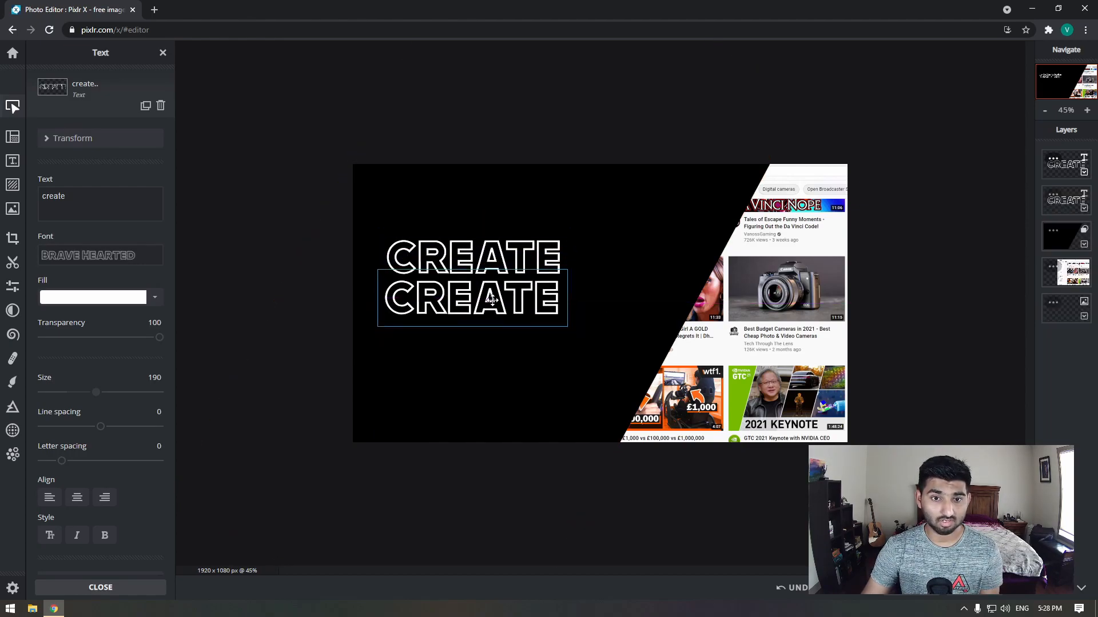
Step: Change the lower copy's text to "thumbnails" and widen its box so the word fits on one line
{"action": "double_click", "coordinate": [495, 303]}
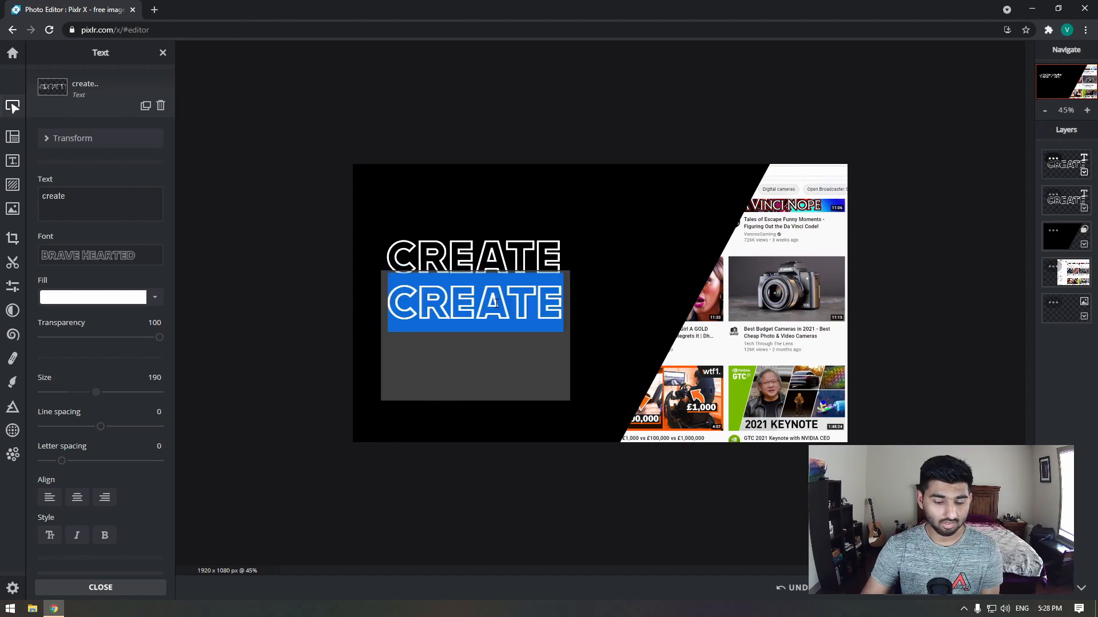
{"action": "type", "text": "thumb"}
{"action": "key", "text": "Return"}
{"action": "type", "text": "nails"}
{"action": "left_click", "coordinate": [565, 472]}
{"action": "left_click_drag", "start_coordinate": [567, 302], "coordinate": [689, 302]}
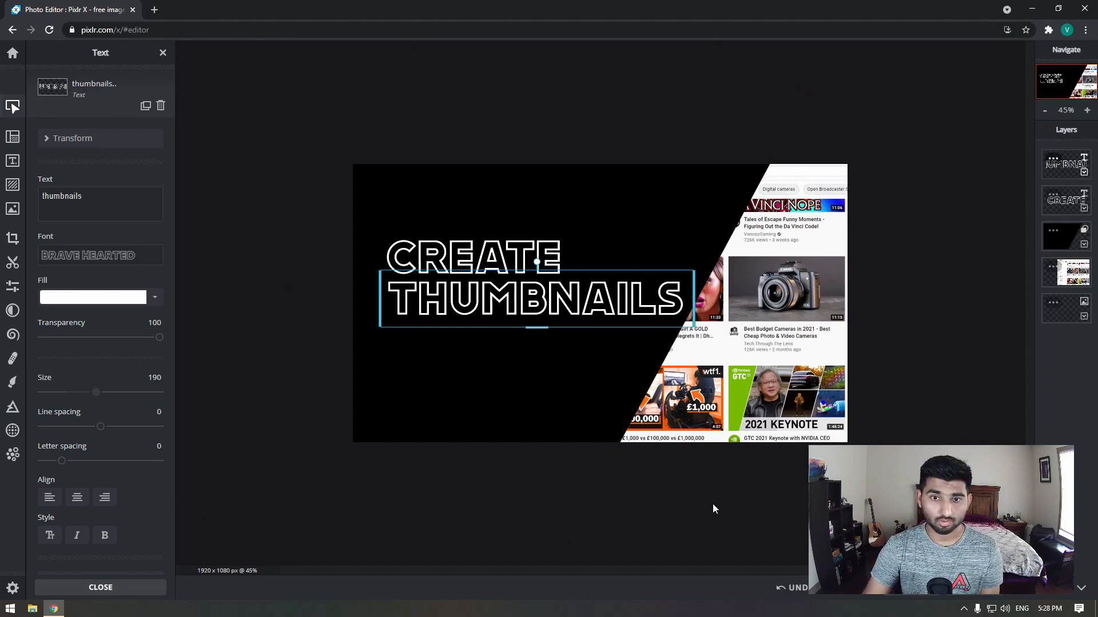
{"action": "left_click", "coordinate": [689, 514]}
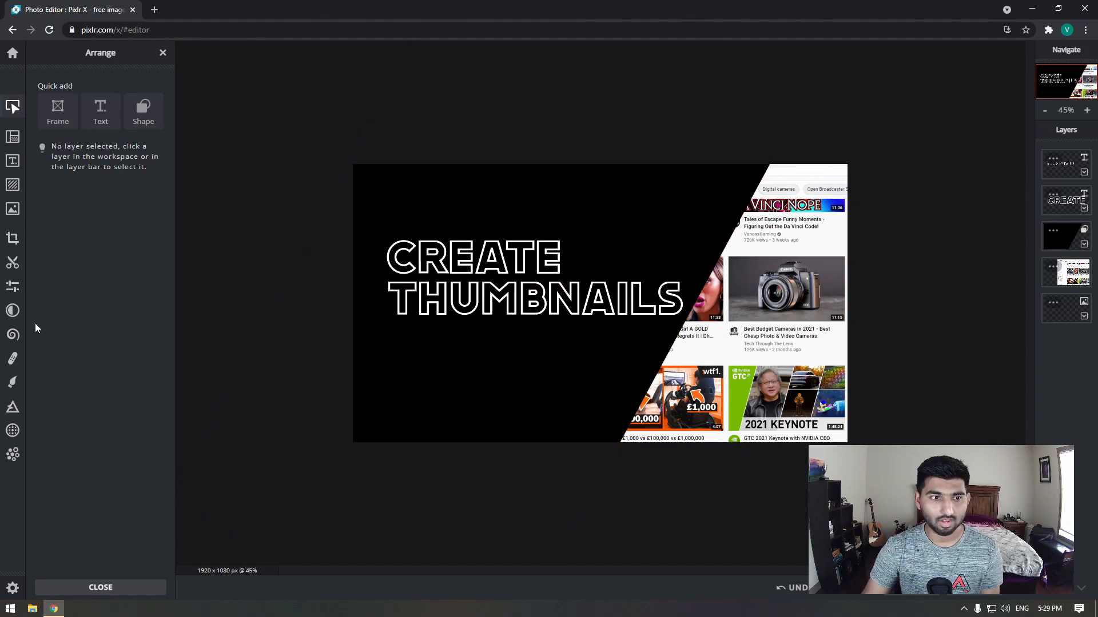
Step: Duplicate the "create" text layer again and place the copy directly above the original
{"action": "left_click", "coordinate": [498, 263]}
{"action": "right_click", "coordinate": [503, 267]}
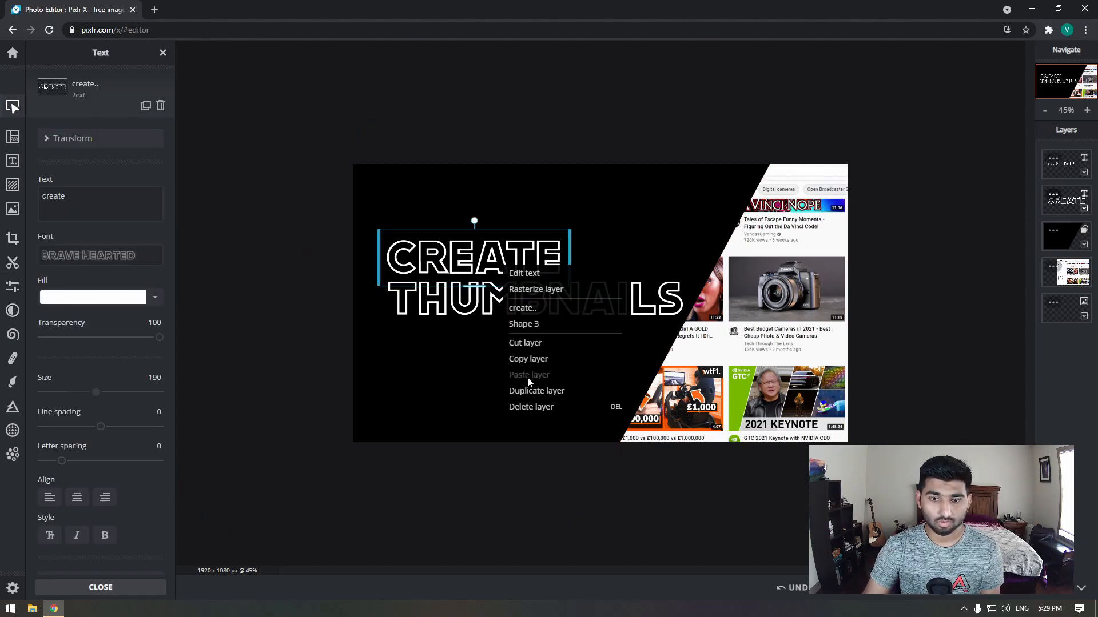
{"action": "left_click", "coordinate": [536, 394]}
{"action": "left_click_drag", "start_coordinate": [487, 260], "coordinate": [489, 212]}
Step: Set the font of the upper "create" copy to Market
{"action": "left_click", "coordinate": [115, 255]}
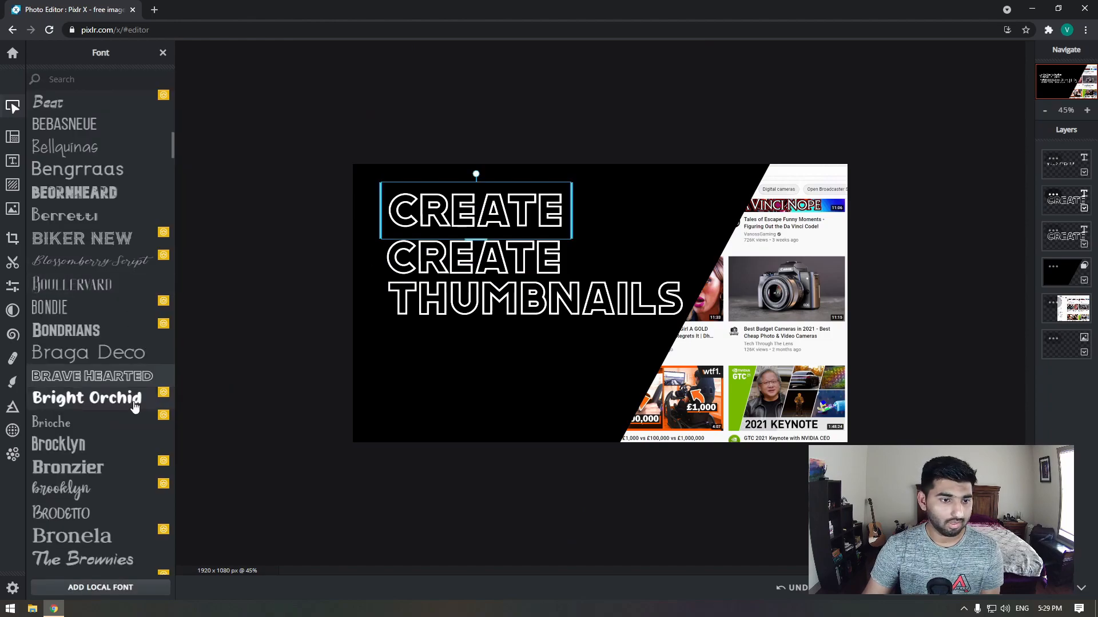
{"action": "scroll", "coordinate": [114, 424], "scroll_direction": "down", "scroll_amount": 15}
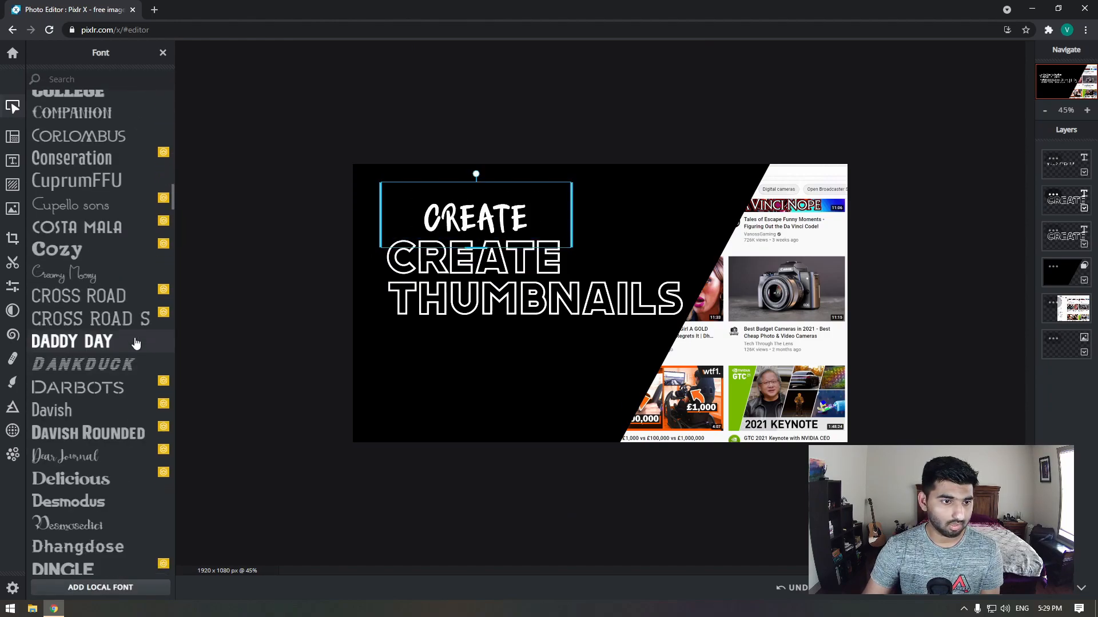
{"action": "scroll", "coordinate": [126, 403], "scroll_direction": "down", "scroll_amount": 9}
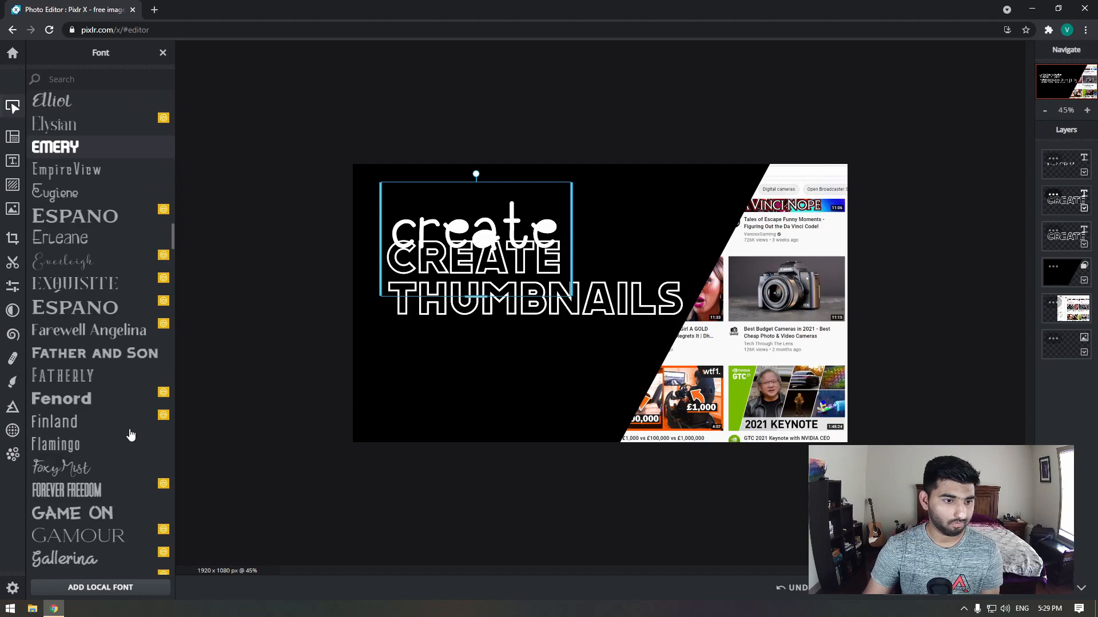
{"action": "scroll", "coordinate": [126, 421], "scroll_direction": "down", "scroll_amount": 8}
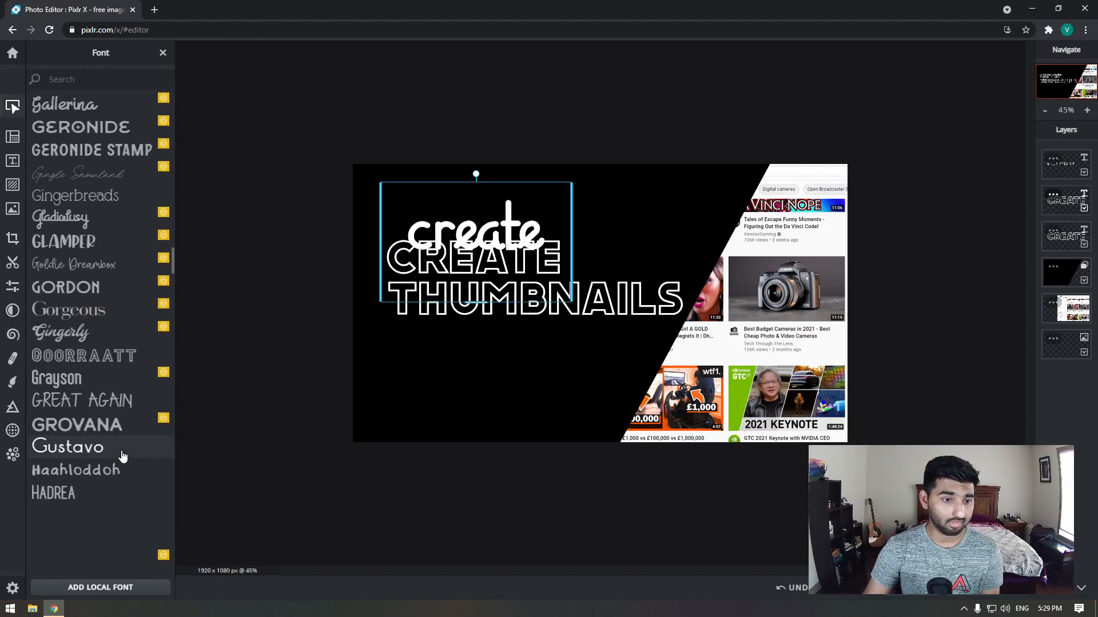
{"action": "scroll", "coordinate": [137, 400], "scroll_direction": "down", "scroll_amount": 10}
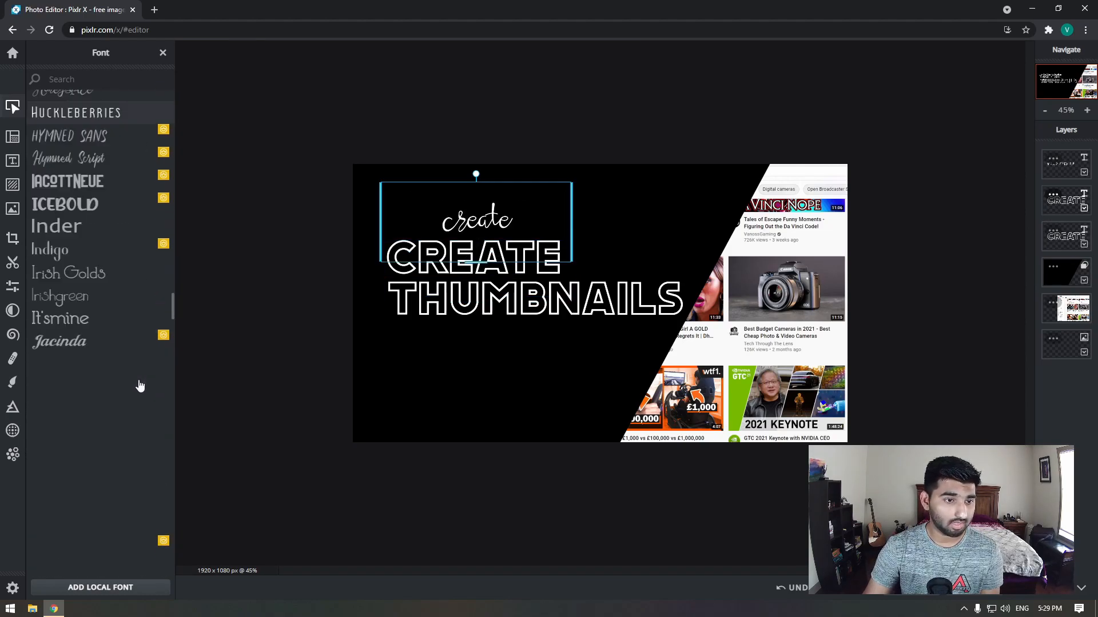
{"action": "scroll", "coordinate": [131, 389], "scroll_direction": "down", "scroll_amount": 5}
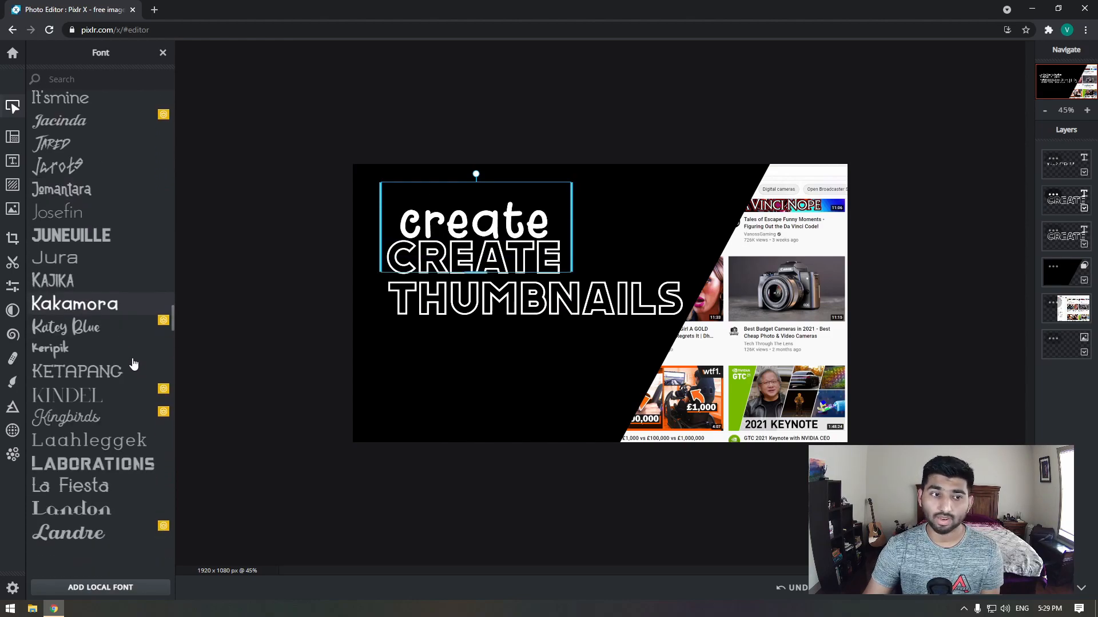
{"action": "scroll", "coordinate": [133, 308], "scroll_direction": "down", "scroll_amount": 3}
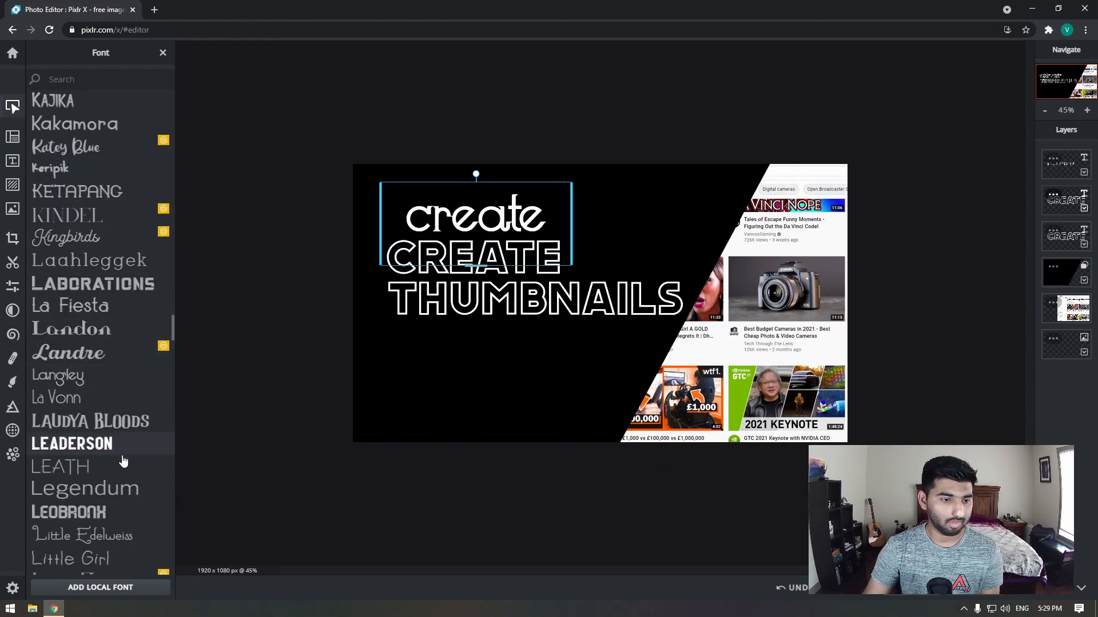
{"action": "scroll", "coordinate": [123, 449], "scroll_direction": "down", "scroll_amount": 4}
{"action": "scroll", "coordinate": [157, 441], "scroll_direction": "down", "scroll_amount": 2}
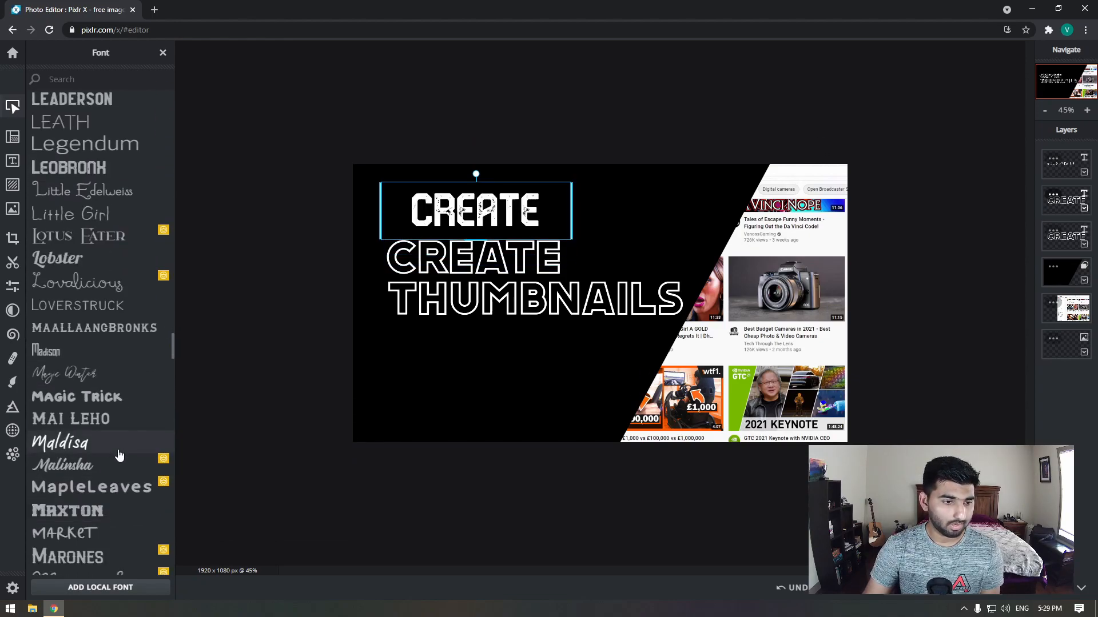
{"action": "scroll", "coordinate": [118, 453], "scroll_direction": "down", "scroll_amount": 2}
{"action": "left_click", "coordinate": [118, 421]}
Step: Replace the top line's text with "how to:"
{"action": "double_click", "coordinate": [470, 206]}
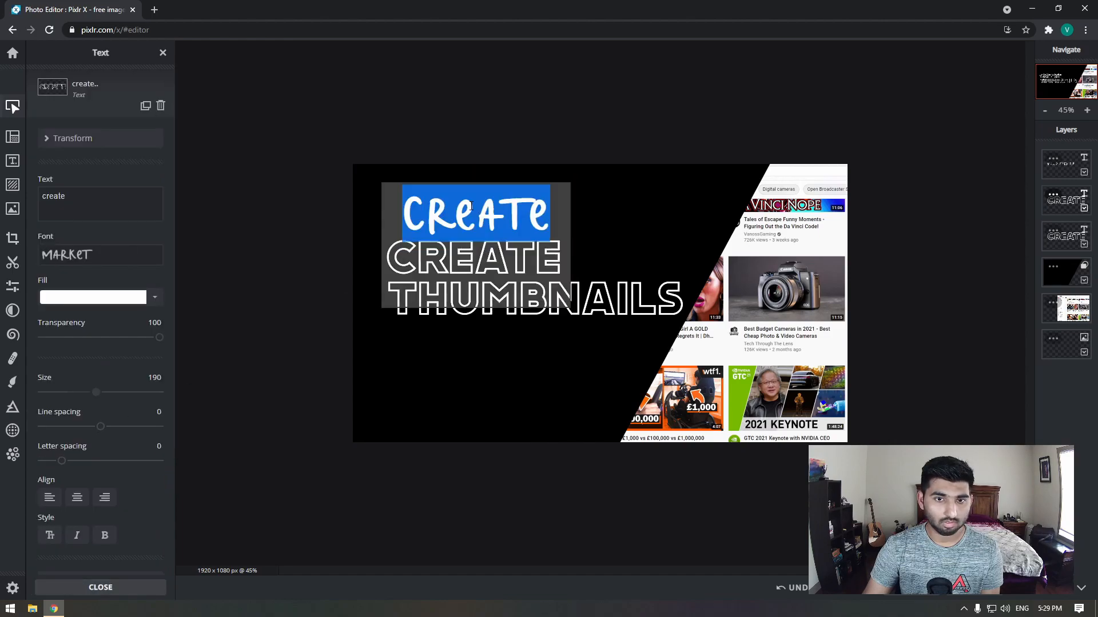
{"action": "type", "text": "HOW TO:"}
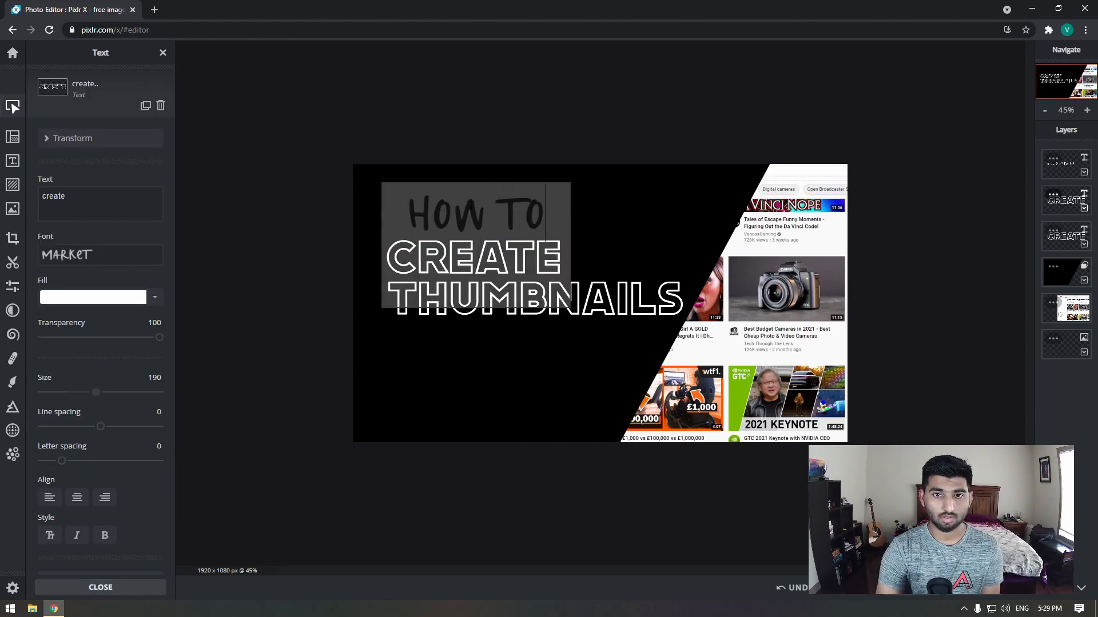
{"action": "left_click", "coordinate": [291, 281]}
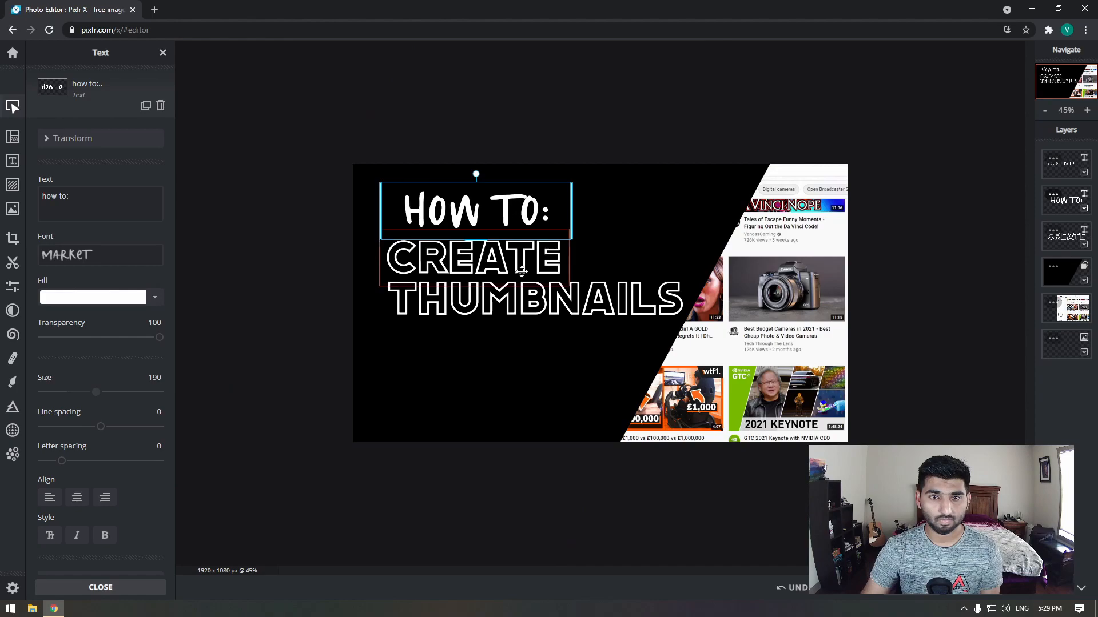
Step: Duplicate the outlined "create" text layer and move the copy to the right of the original
{"action": "left_click", "coordinate": [498, 292]}
{"action": "right_click", "coordinate": [506, 260]}
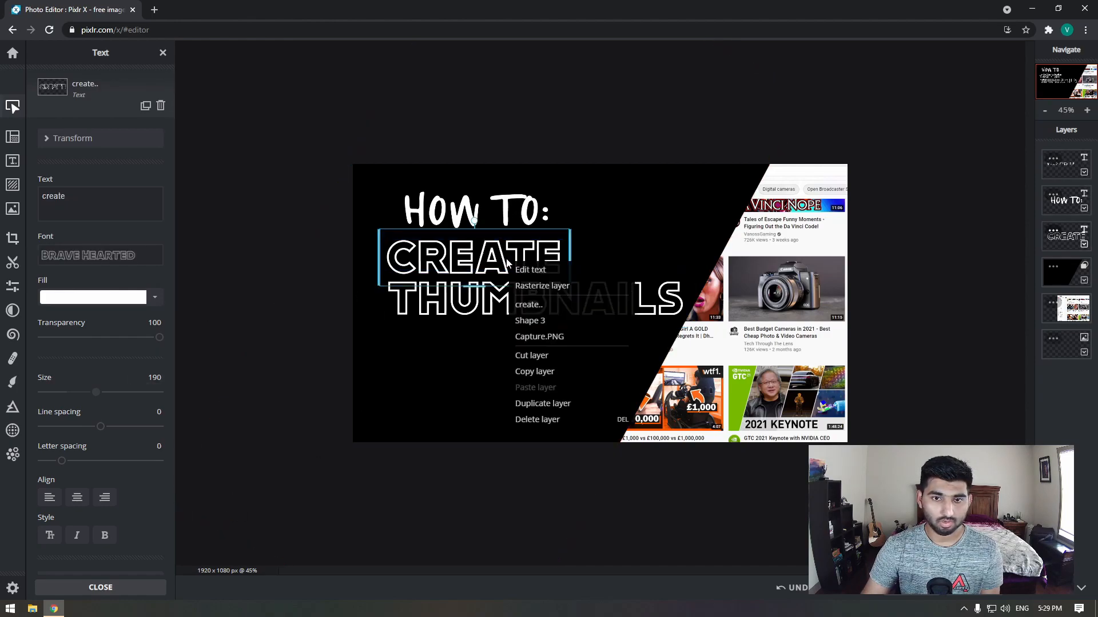
{"action": "left_click", "coordinate": [585, 403]}
{"action": "left_click_drag", "start_coordinate": [517, 259], "coordinate": [689, 259]}
{"action": "double_click", "coordinate": [689, 259]}
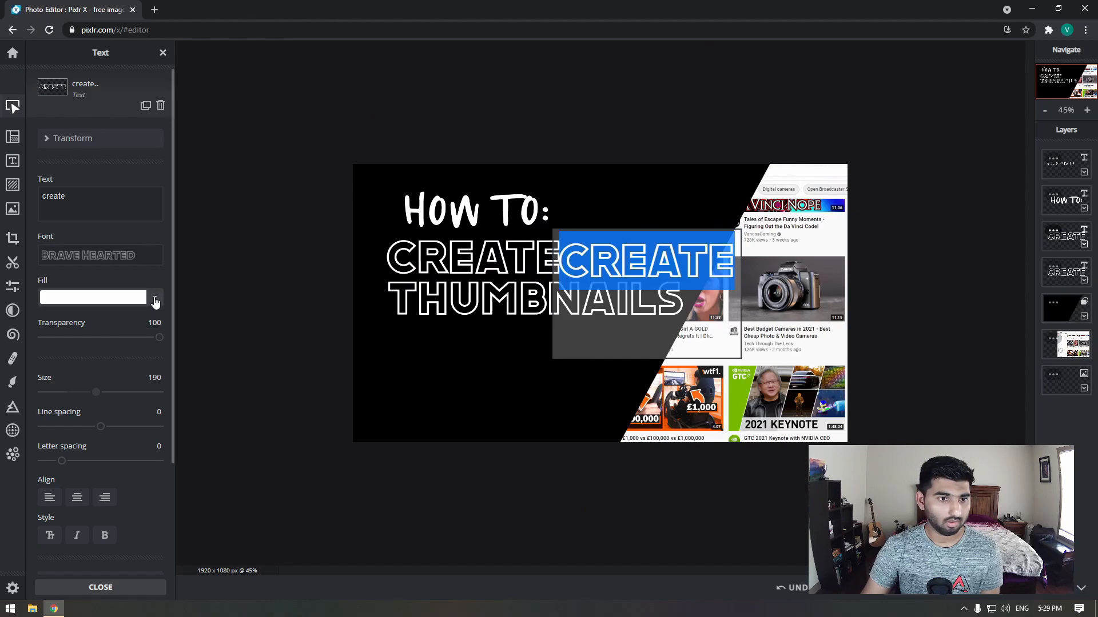
{"action": "left_click", "coordinate": [154, 298]}
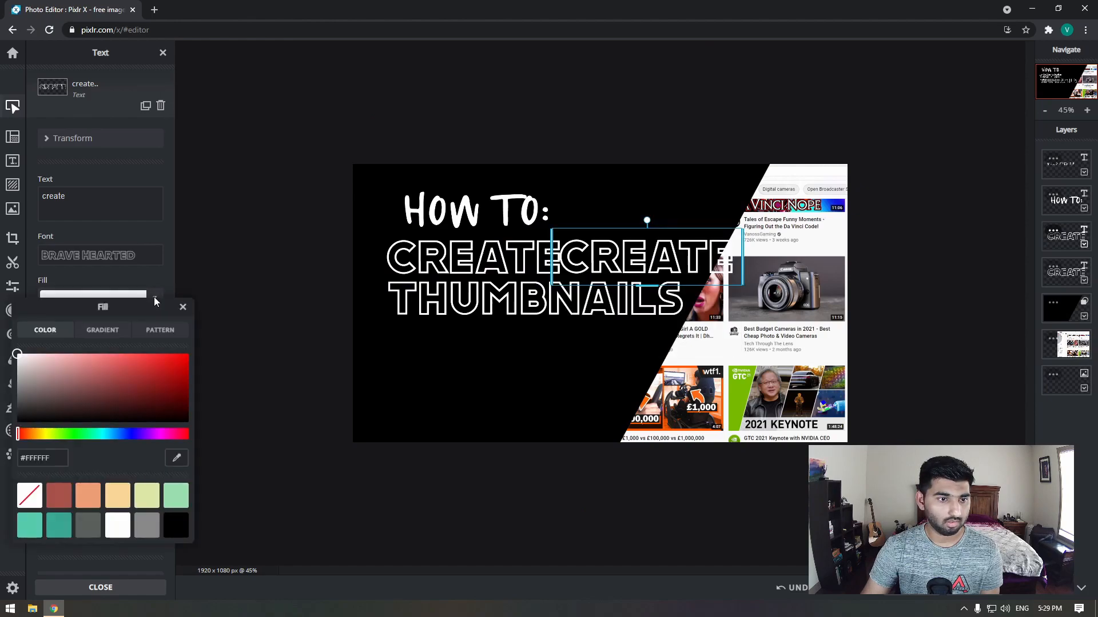
{"action": "left_click", "coordinate": [42, 434]}
{"action": "left_click_drag", "start_coordinate": [43, 435], "coordinate": [48, 435]}
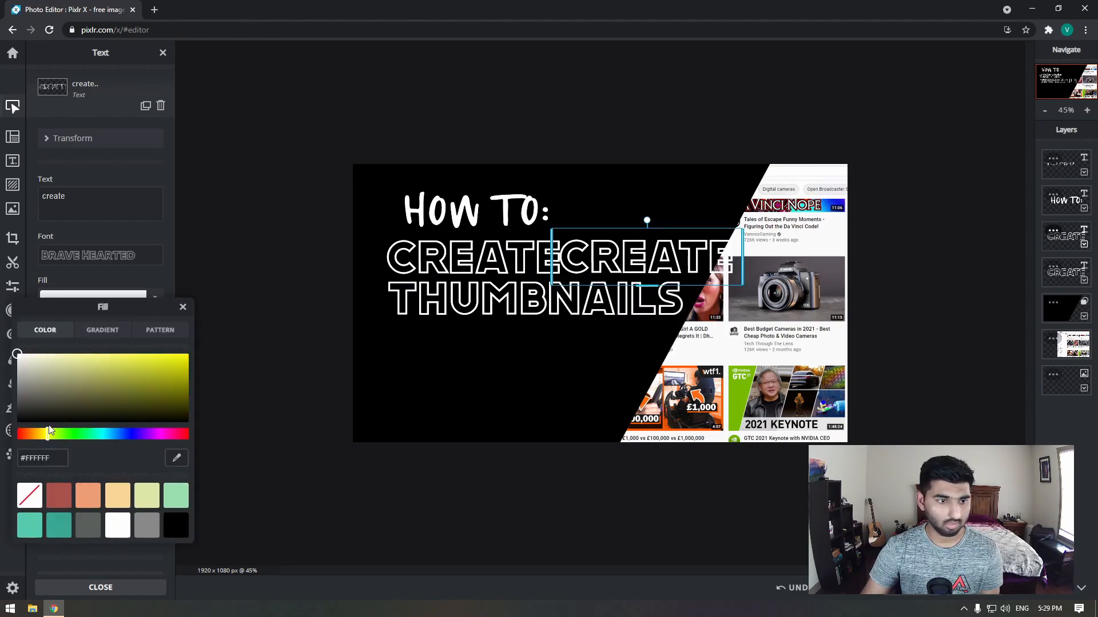
{"action": "left_click", "coordinate": [154, 297]}
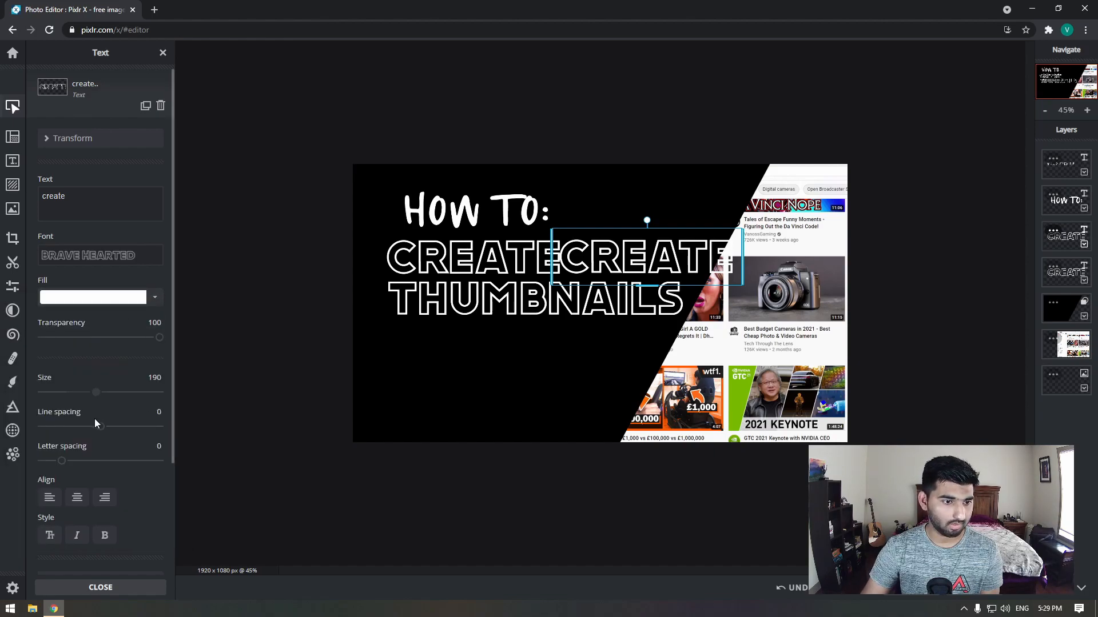
{"action": "scroll", "coordinate": [146, 500], "scroll_direction": "down", "scroll_amount": 3}
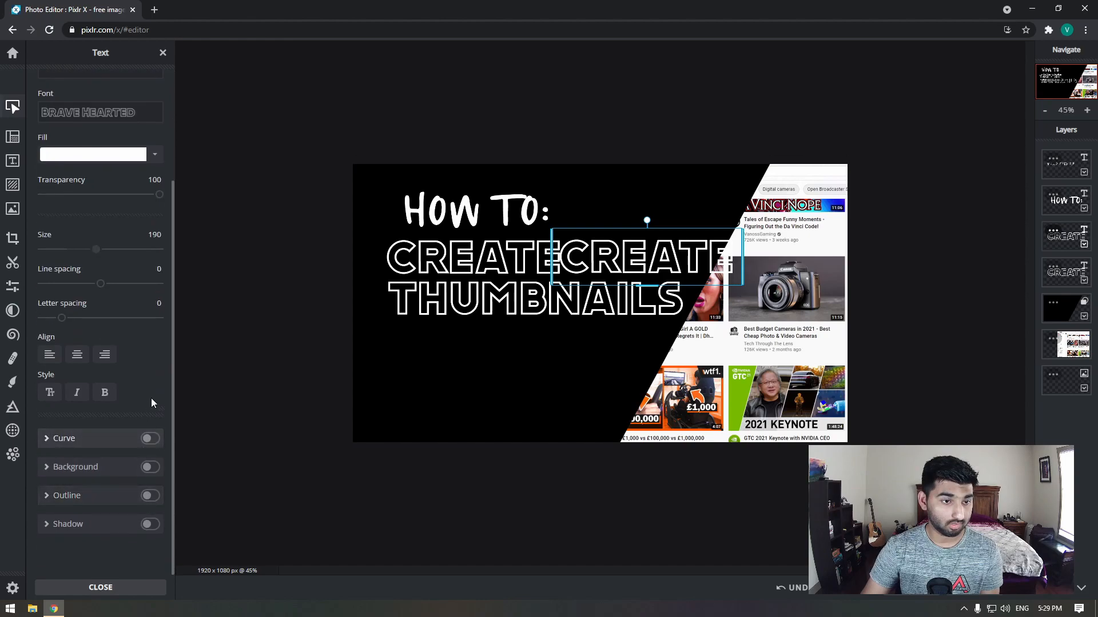
{"action": "scroll", "coordinate": [150, 400], "scroll_direction": "up", "scroll_amount": 2}
{"action": "scroll", "coordinate": [147, 243], "scroll_direction": "up", "scroll_amount": 1}
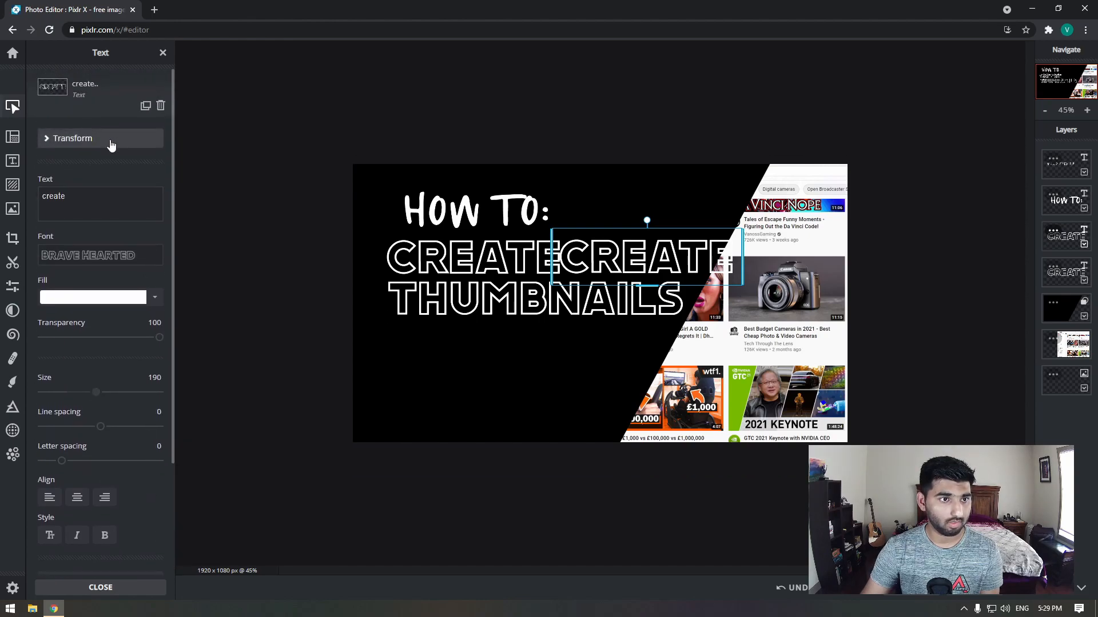
Step: Set the font of the duplicated "create" text to Adeft and its size to 505
{"action": "left_click", "coordinate": [99, 257]}
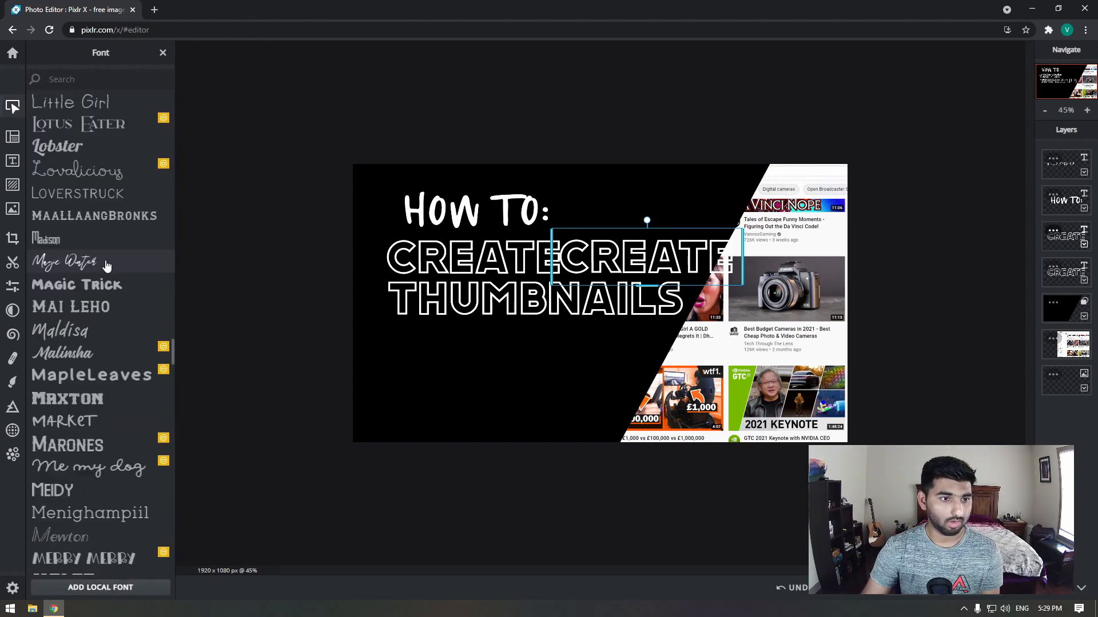
{"action": "scroll", "coordinate": [137, 290], "scroll_direction": "up", "scroll_amount": 6}
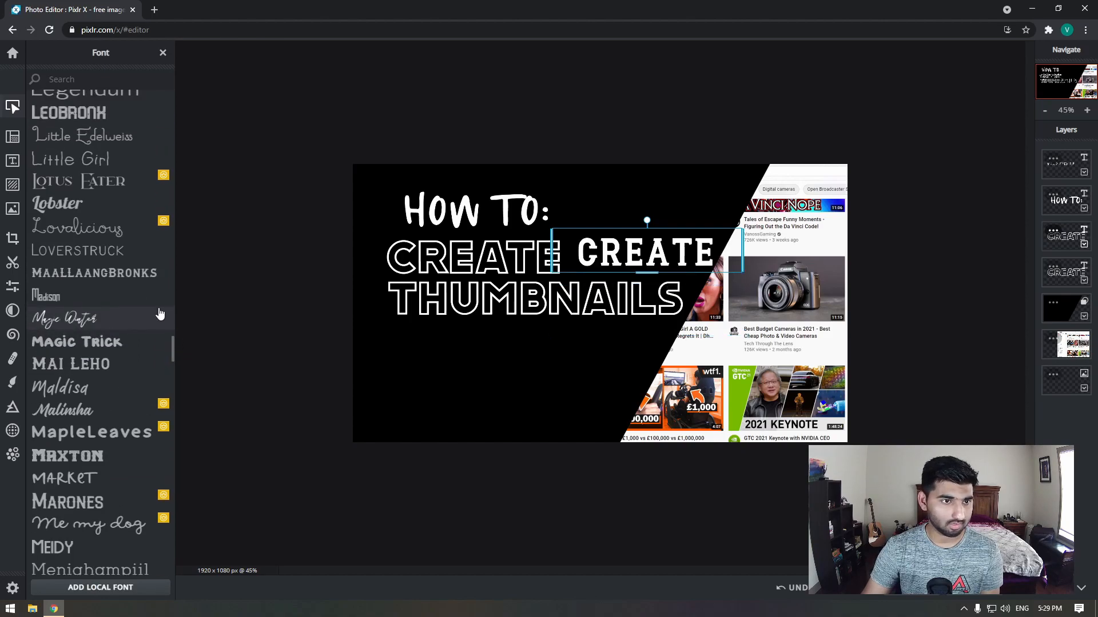
{"action": "left_click_drag", "start_coordinate": [173, 341], "coordinate": [173, 94]}
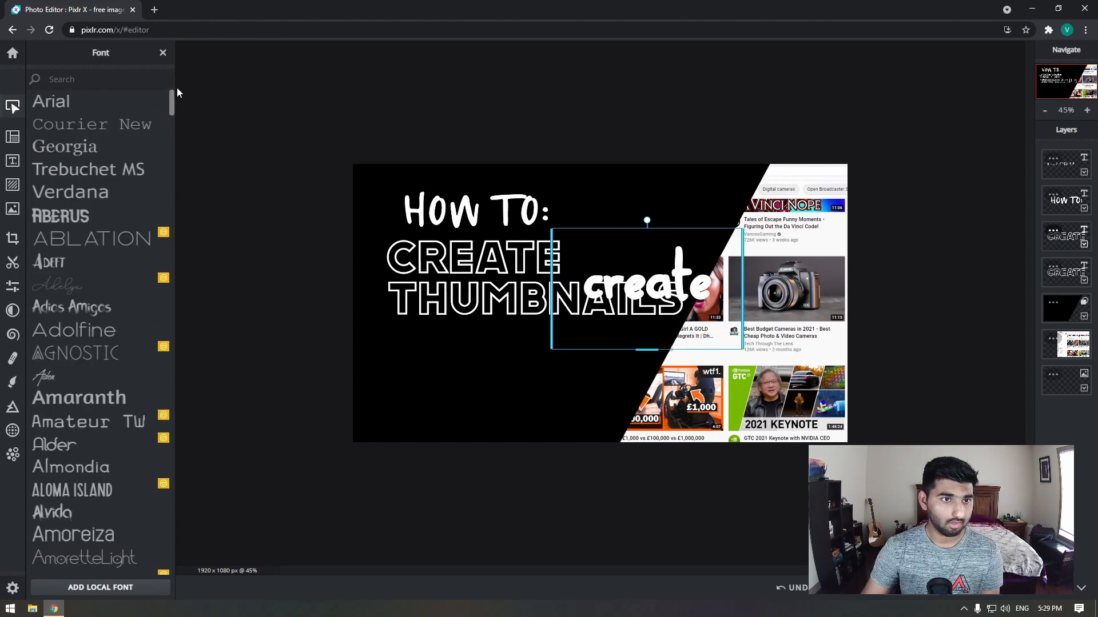
{"action": "left_click", "coordinate": [134, 395]}
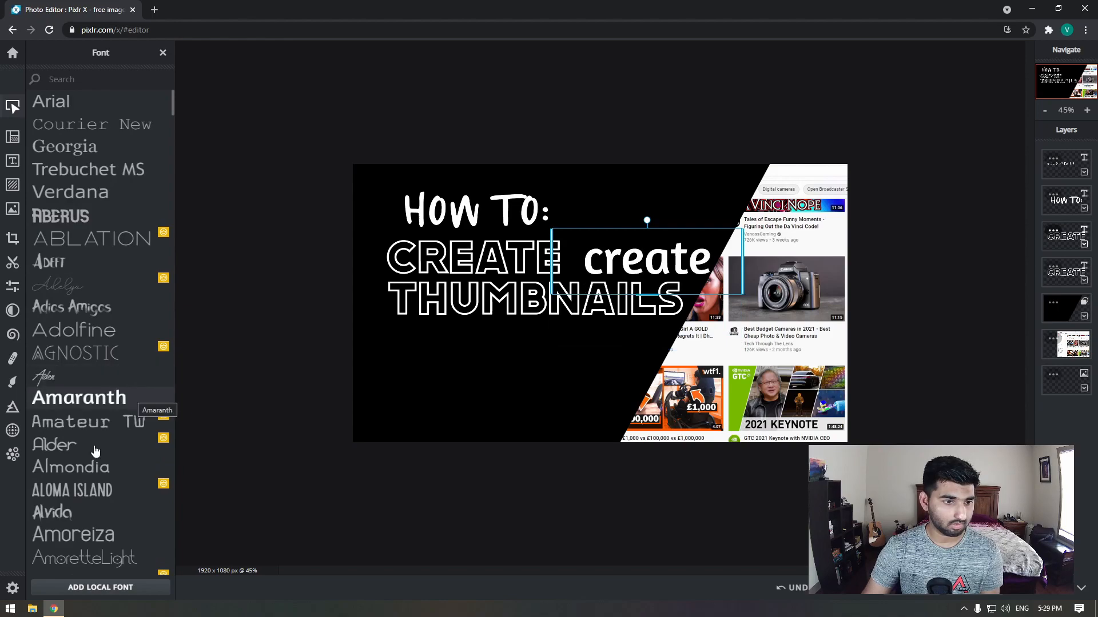
{"action": "scroll", "coordinate": [114, 301], "scroll_direction": "down", "scroll_amount": 4}
{"action": "scroll", "coordinate": [80, 245], "scroll_direction": "up", "scroll_amount": 3}
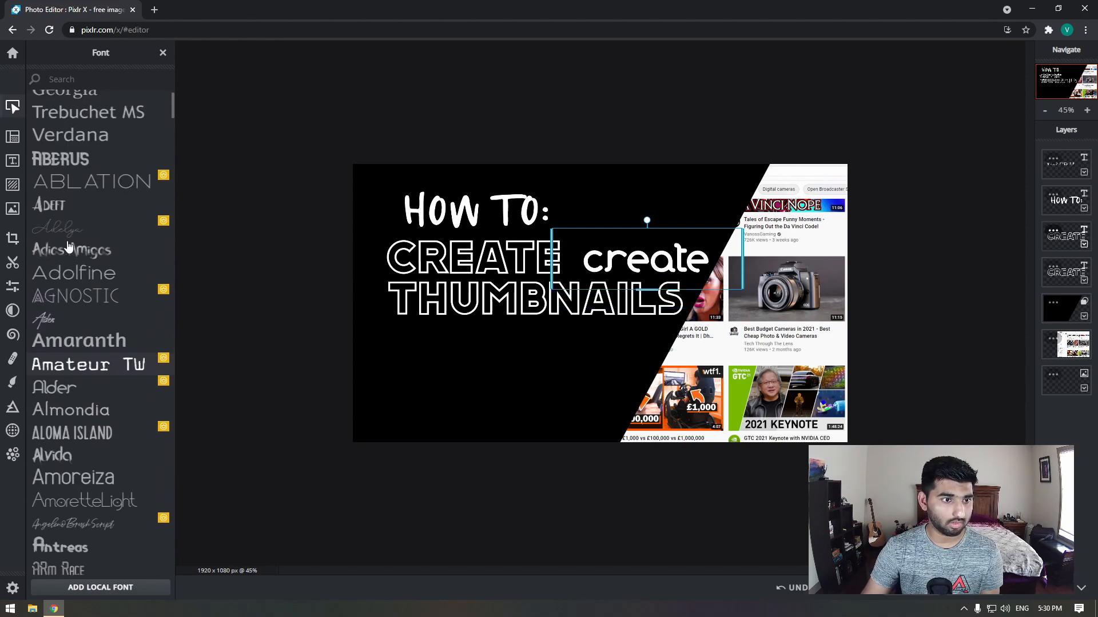
{"action": "left_click", "coordinate": [84, 207]}
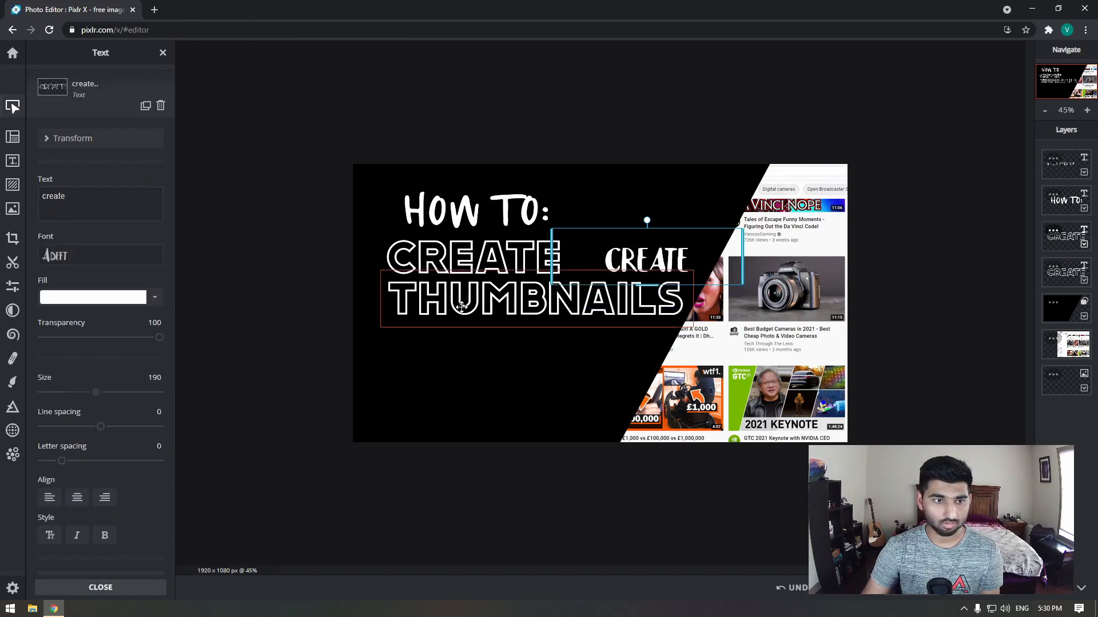
{"action": "left_click_drag", "start_coordinate": [95, 393], "coordinate": [120, 400]}
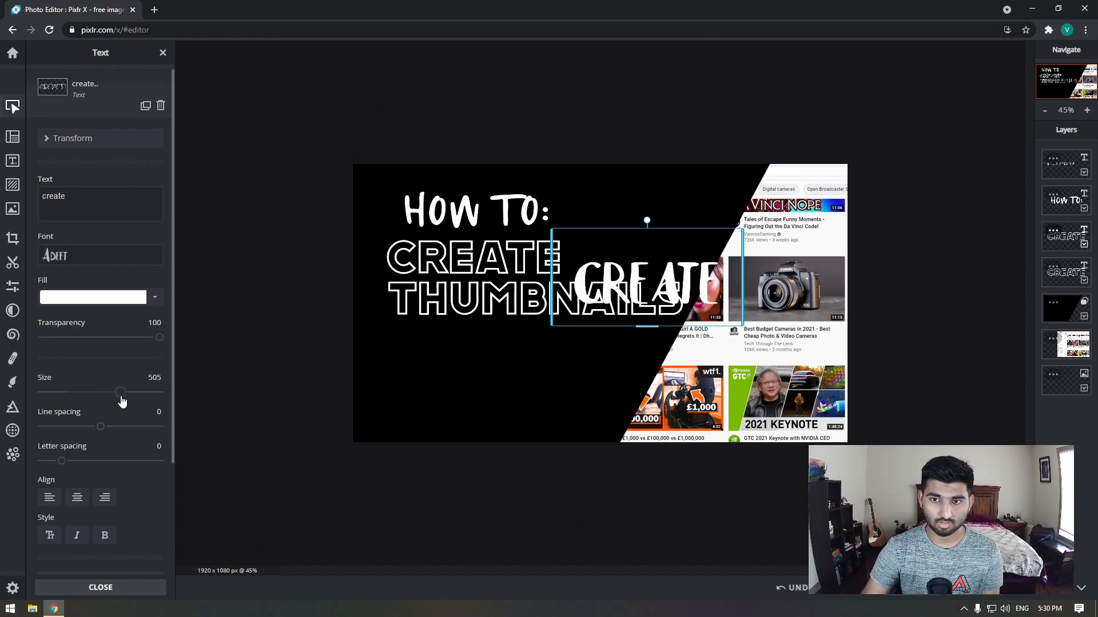
Step: Replace the copy's text with "catchy", then move it up and widen its text box so the whole word fits
{"action": "double_click", "coordinate": [629, 327]}
{"action": "type", "text": "CA"}
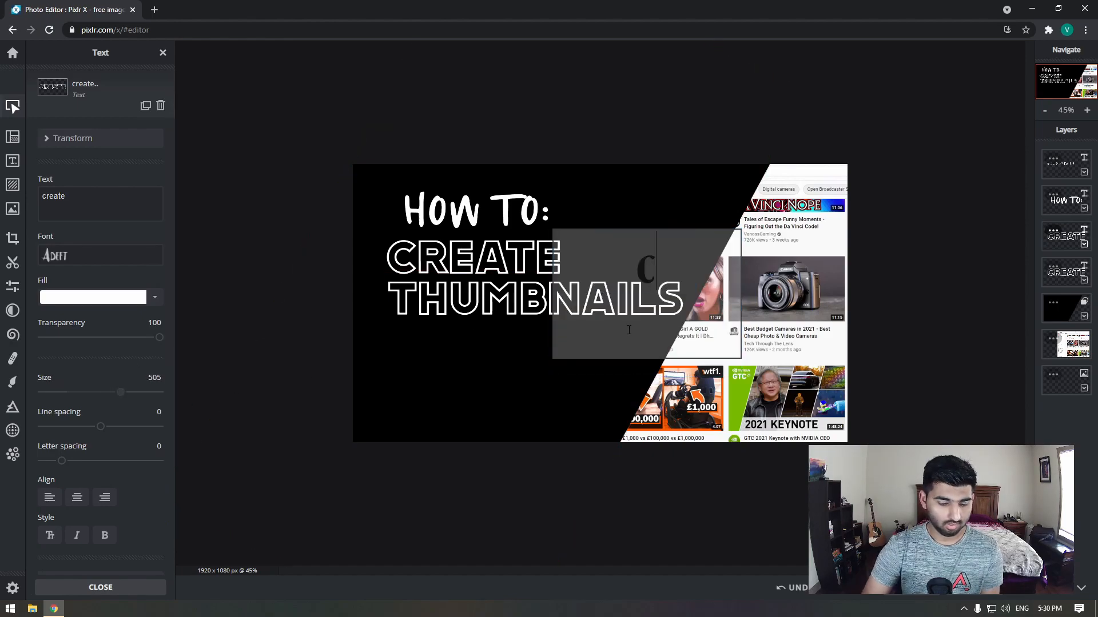
{"action": "type", "text": "TCHY"}
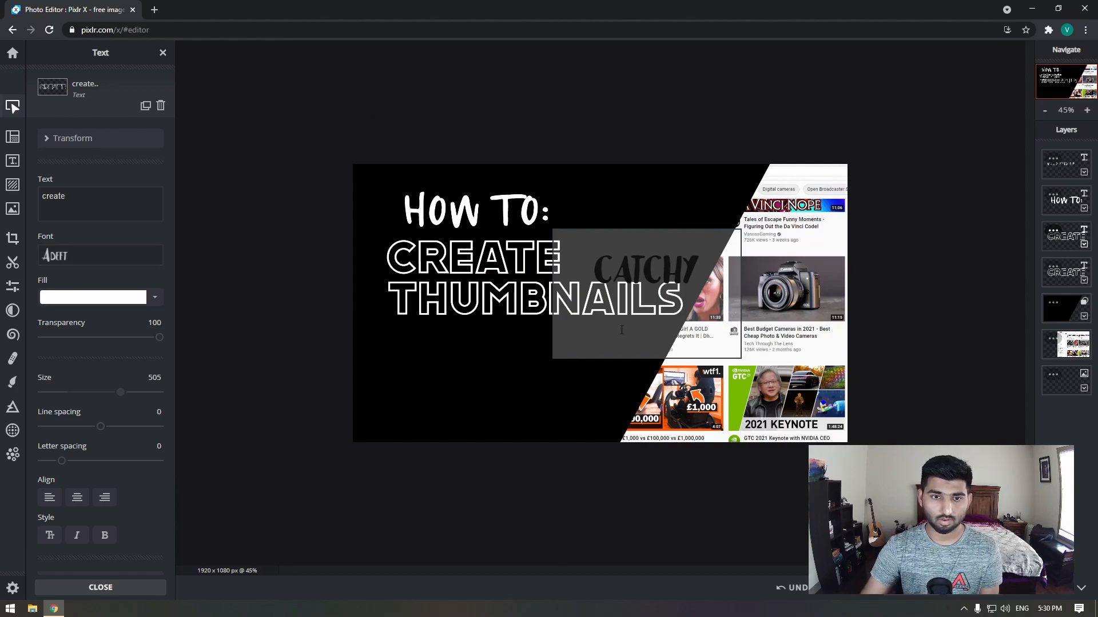
{"action": "left_click", "coordinate": [660, 491]}
{"action": "left_click_drag", "start_coordinate": [654, 335], "coordinate": [669, 271]}
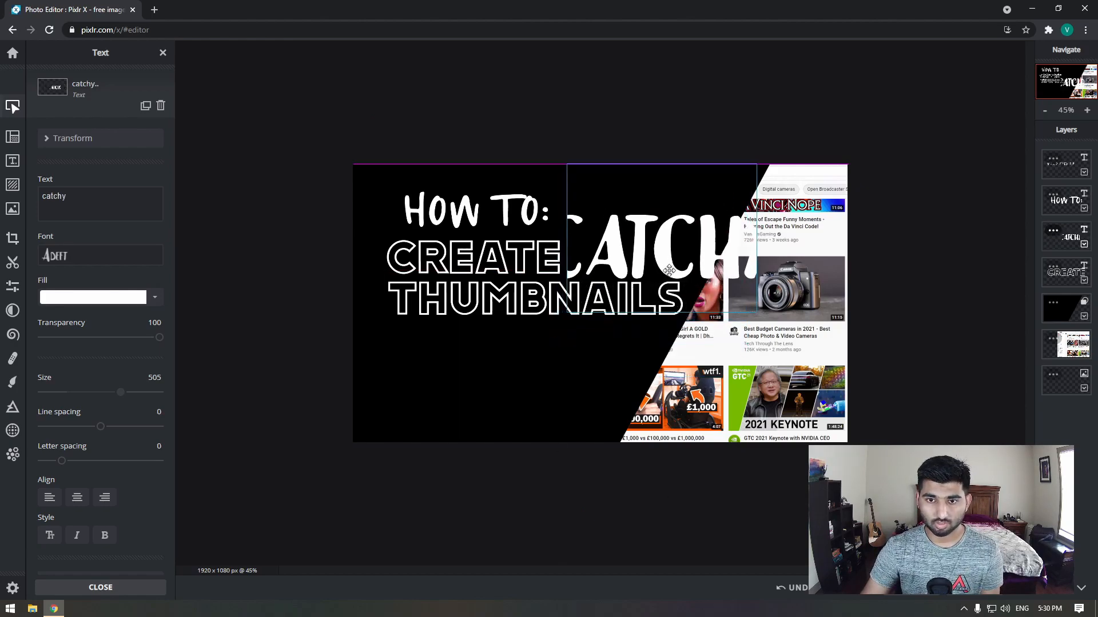
{"action": "left_click_drag", "start_coordinate": [755, 261], "coordinate": [813, 261]}
Step: Fill the "catchy" text with the yellow colour #FDDC39
{"action": "left_click", "coordinate": [89, 298]}
{"action": "left_click", "coordinate": [47, 434]}
{"action": "left_click_drag", "start_coordinate": [47, 436], "coordinate": [42, 436]}
{"action": "left_click", "coordinate": [150, 354]}
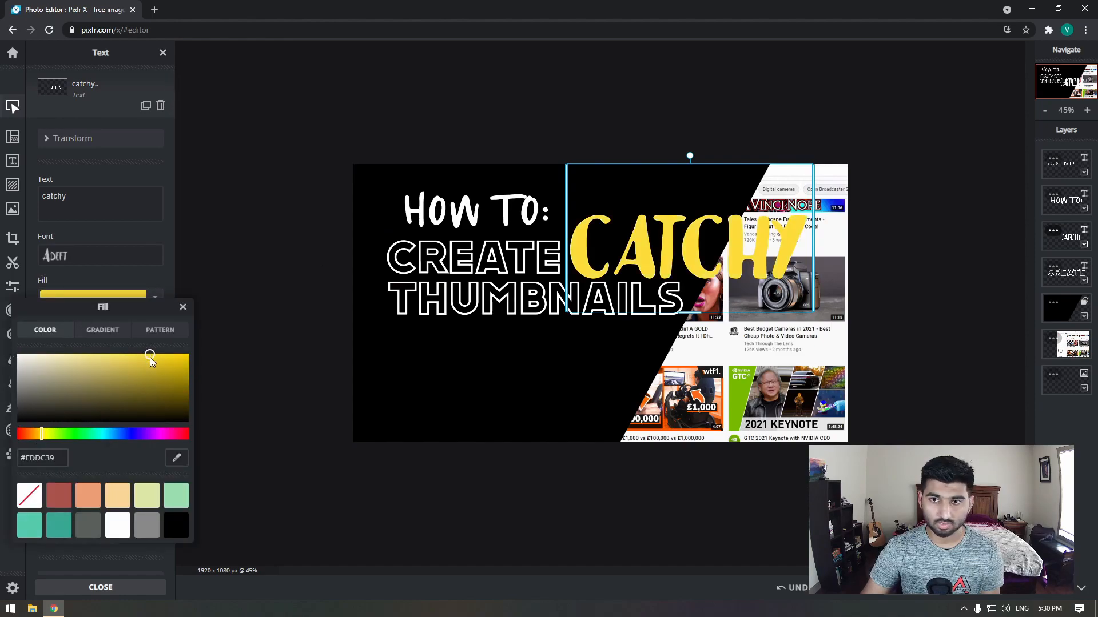
{"action": "left_click", "coordinate": [672, 553]}
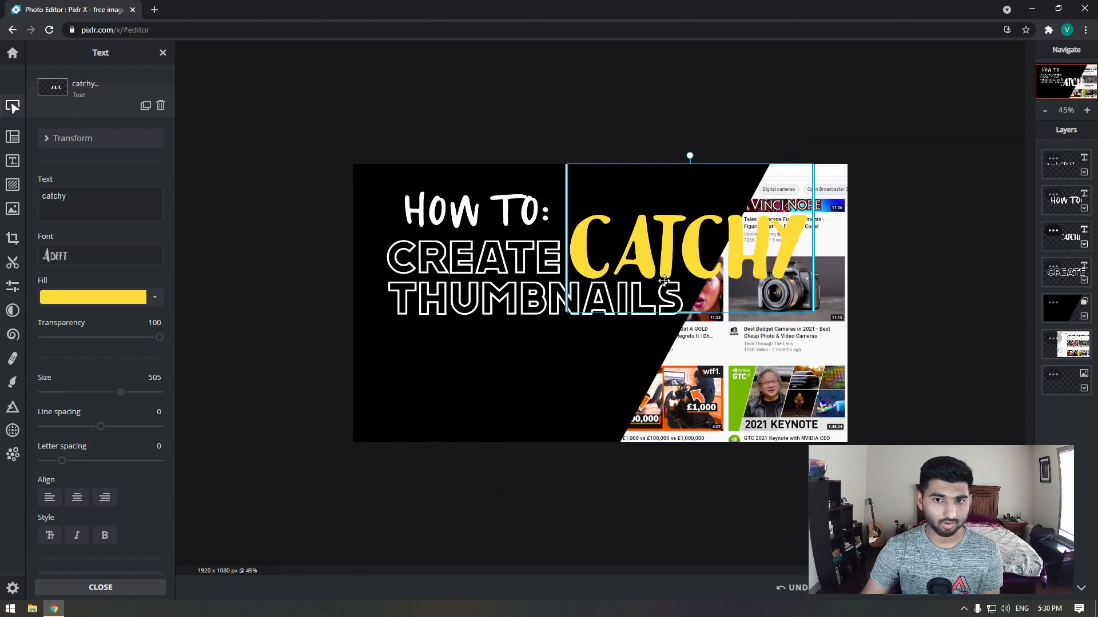
Step: Reduce the "catchy" text size to 320 and place the word directly to the right of "create"
{"action": "left_click_drag", "start_coordinate": [122, 392], "coordinate": [114, 392]}
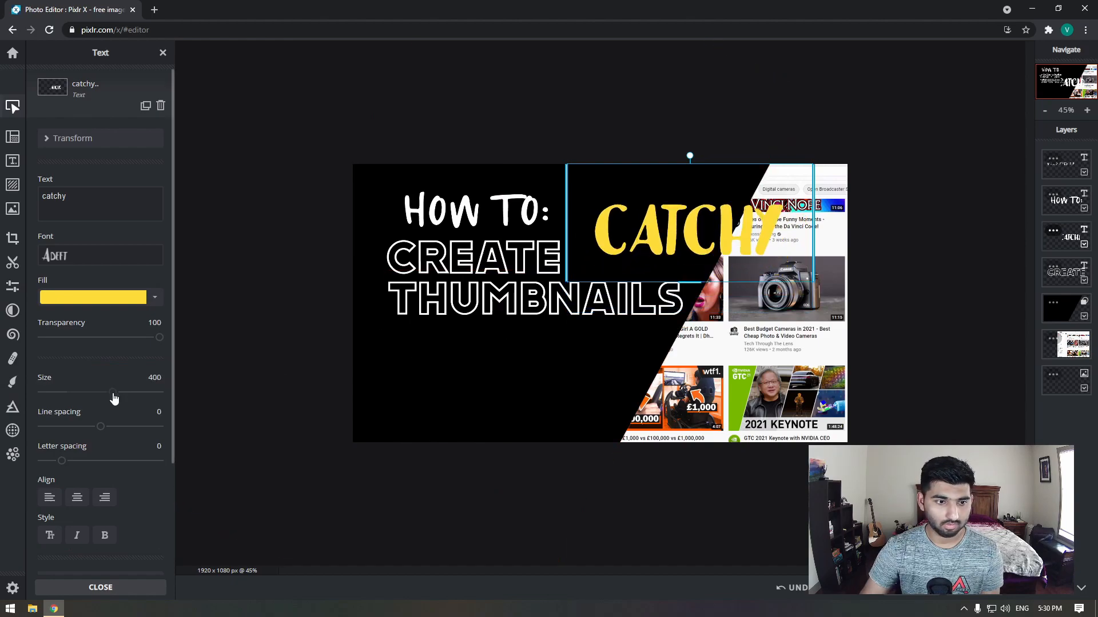
{"action": "left_click_drag", "start_coordinate": [695, 232], "coordinate": [674, 251]}
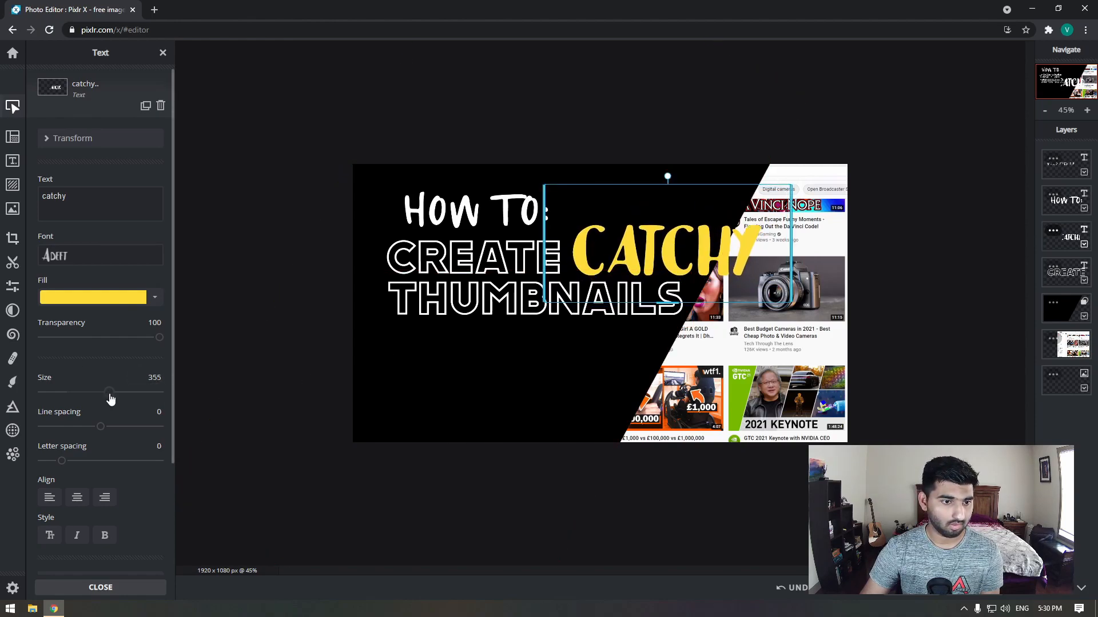
{"action": "left_click_drag", "start_coordinate": [111, 398], "coordinate": [107, 398]}
{"action": "left_click_drag", "start_coordinate": [694, 250], "coordinate": [687, 266]}
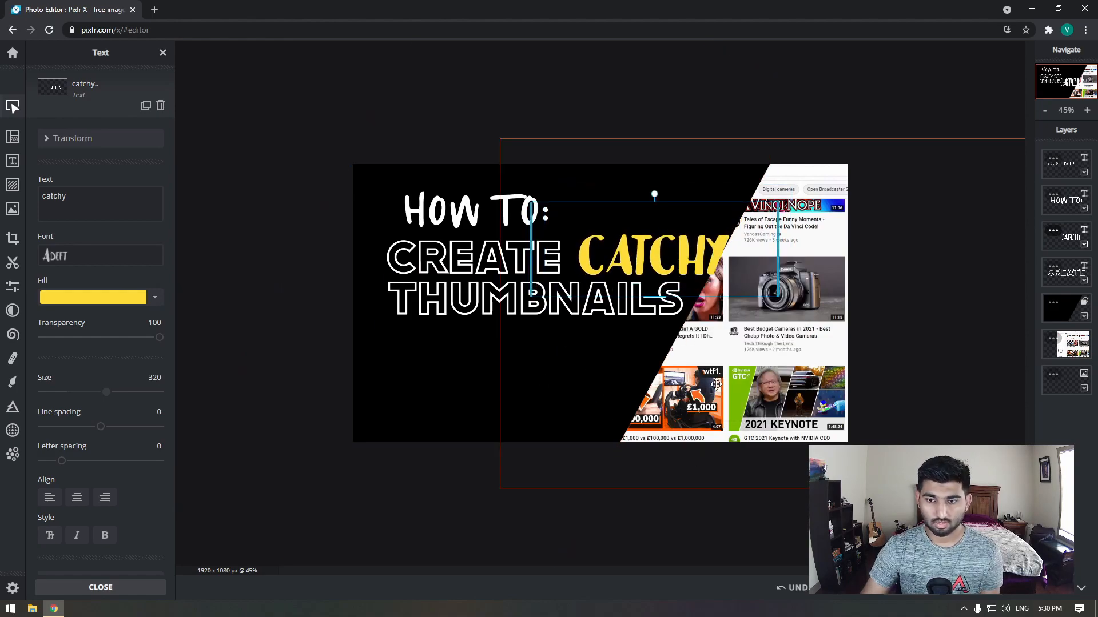
Step: Duplicate the "catchy" text layer and move the copy below "thumbnails" on the black panel
{"action": "right_click", "coordinate": [682, 252]}
{"action": "left_click", "coordinate": [725, 392]}
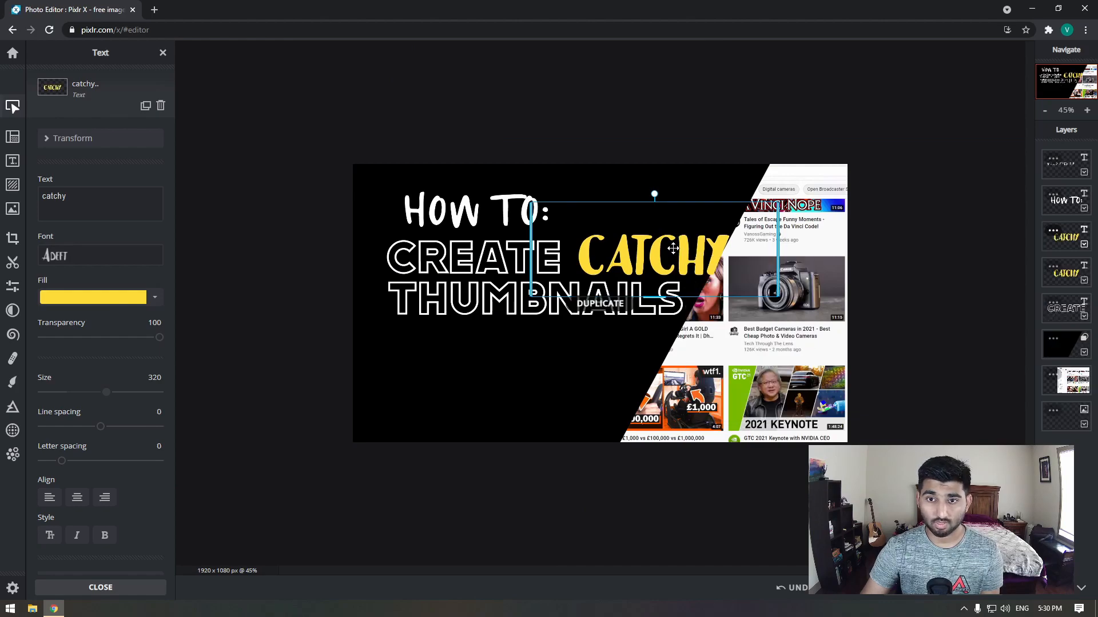
{"action": "left_click_drag", "start_coordinate": [675, 249], "coordinate": [497, 372]}
Step: Replace the lower copy's text with "easy & free" and widen its text box to fit on one line
{"action": "double_click", "coordinate": [508, 379]}
{"action": "type", "text": "EASY & FREE"}
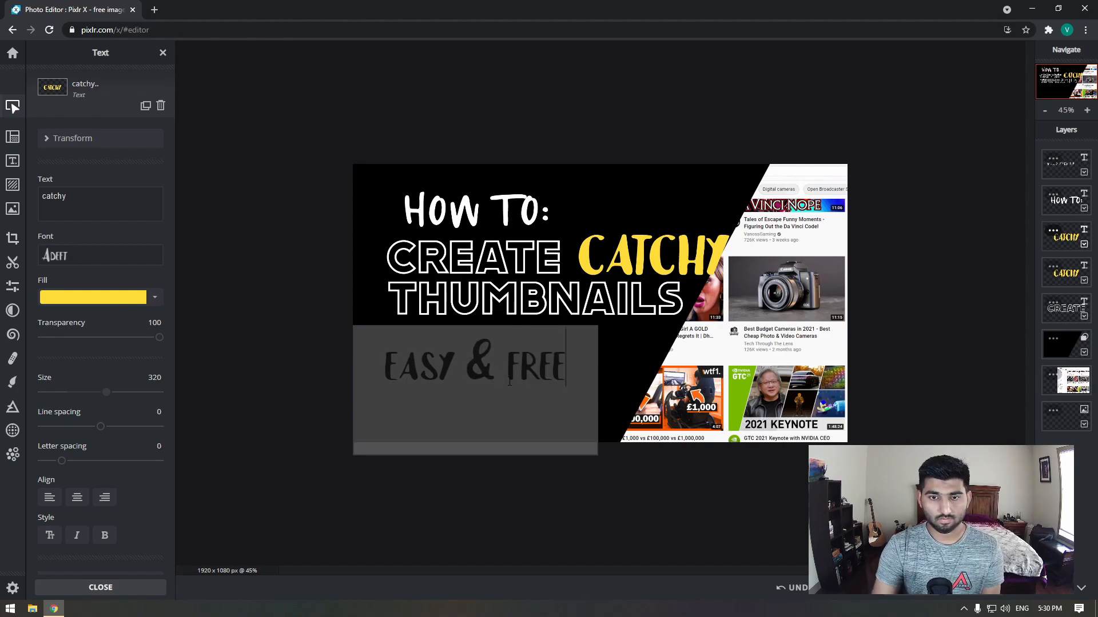
{"action": "left_click", "coordinate": [670, 511]}
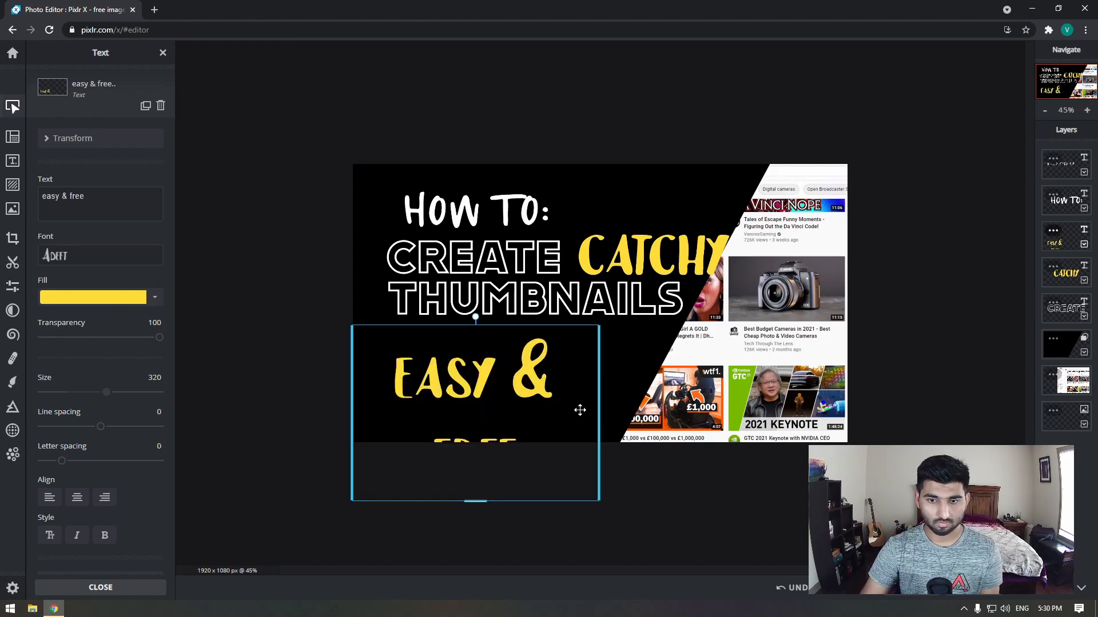
{"action": "left_click_drag", "start_coordinate": [595, 407], "coordinate": [586, 387]}
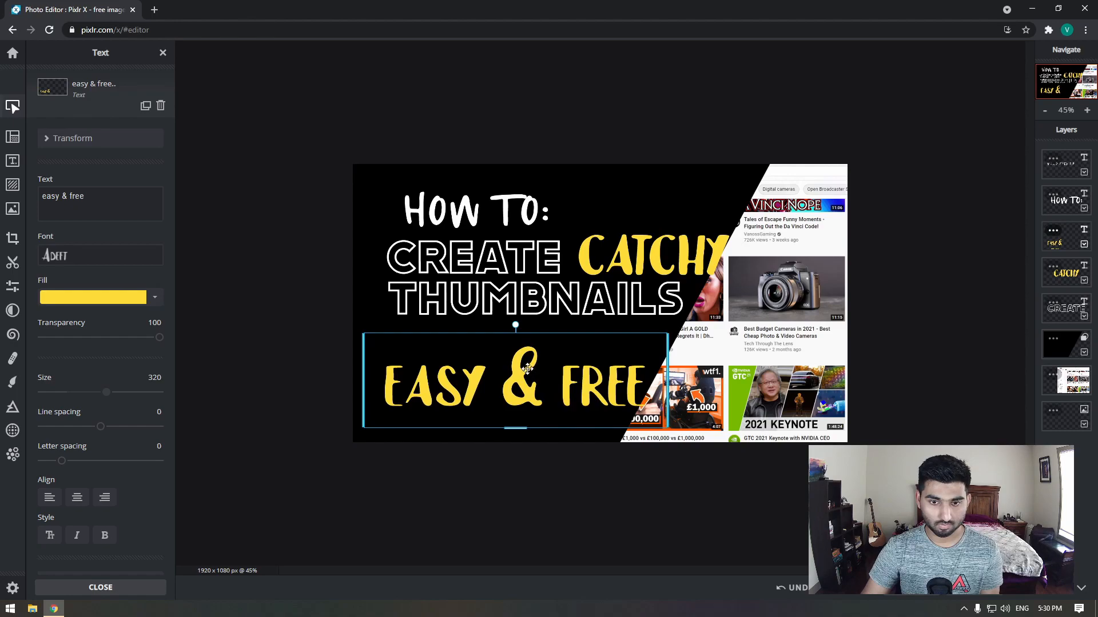
{"action": "left_click", "coordinate": [654, 515]}
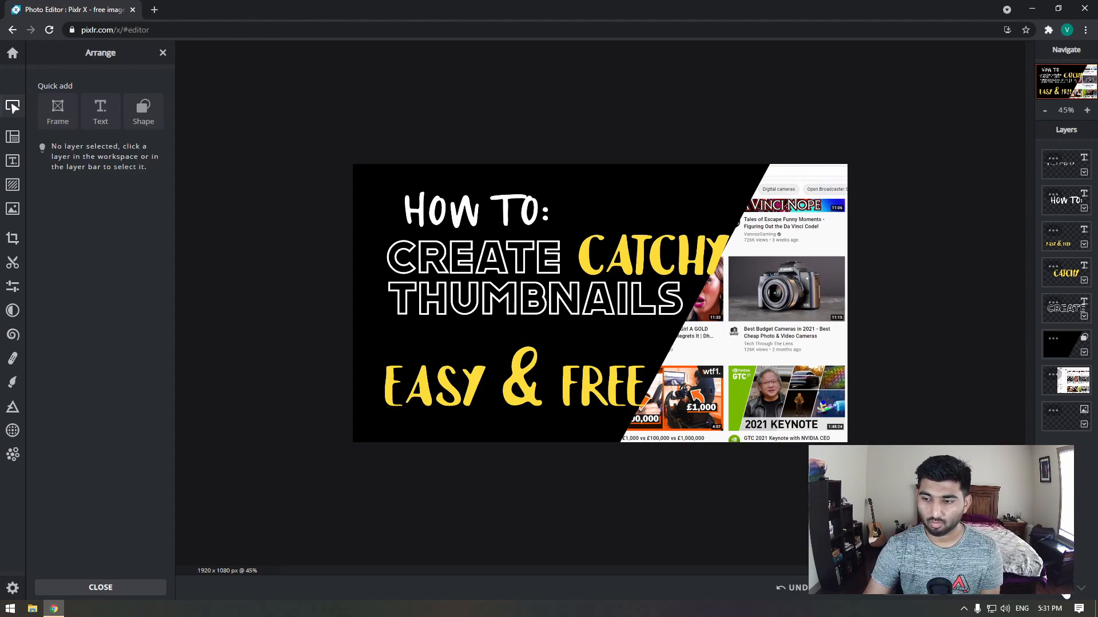
Step: Add a rectangle shape layer with no fill and turn on its outline
{"action": "left_click", "coordinate": [1066, 597]}
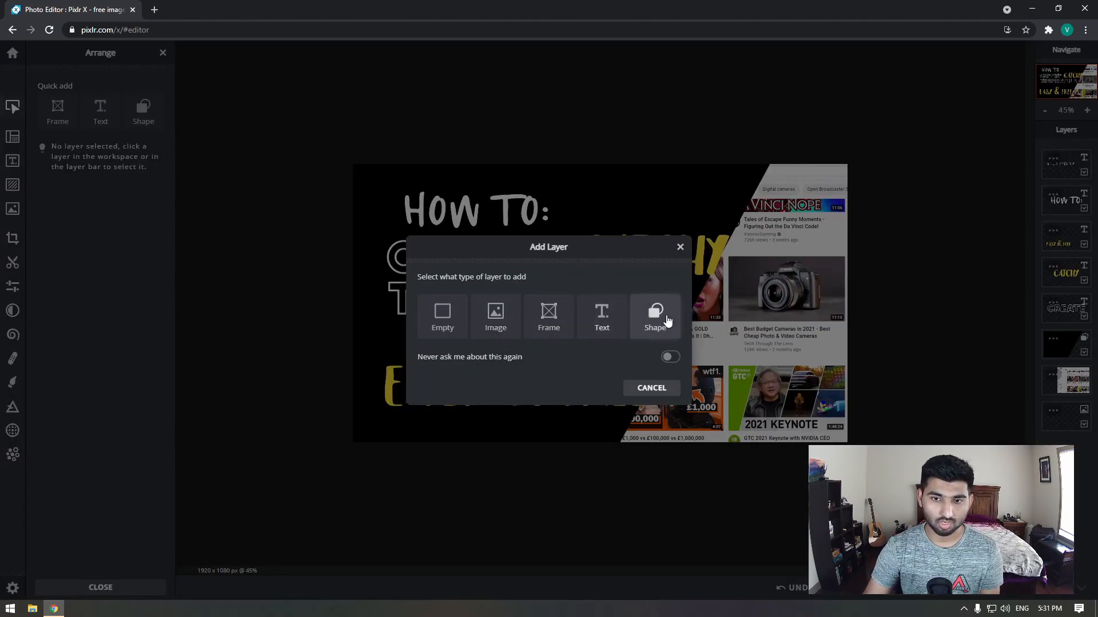
{"action": "left_click", "coordinate": [667, 316]}
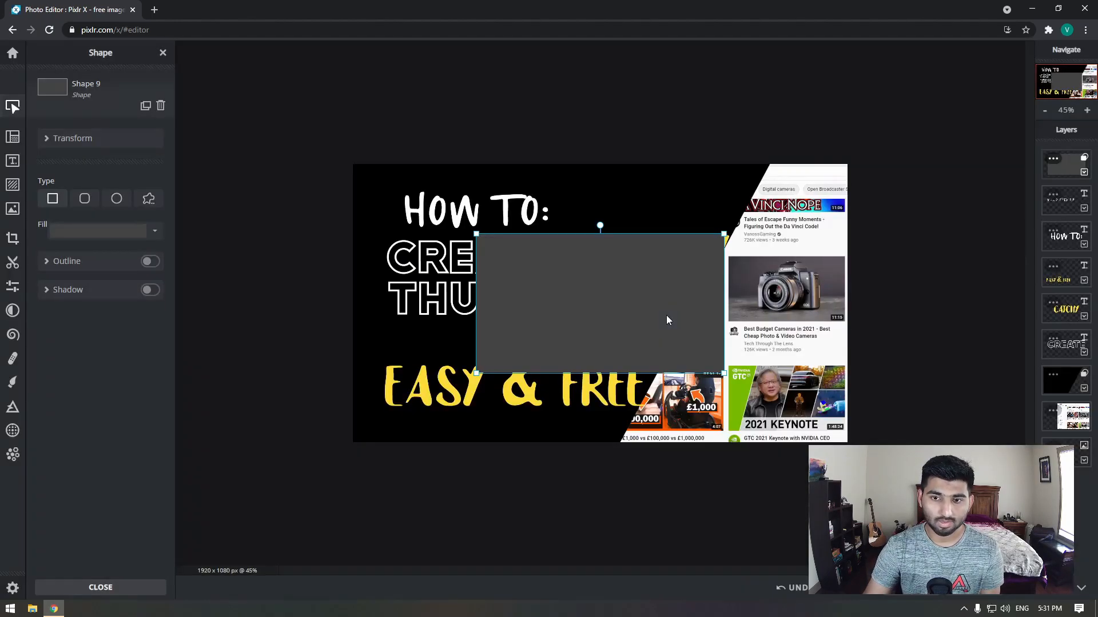
{"action": "left_click", "coordinate": [105, 231]}
{"action": "left_click", "coordinate": [29, 495]}
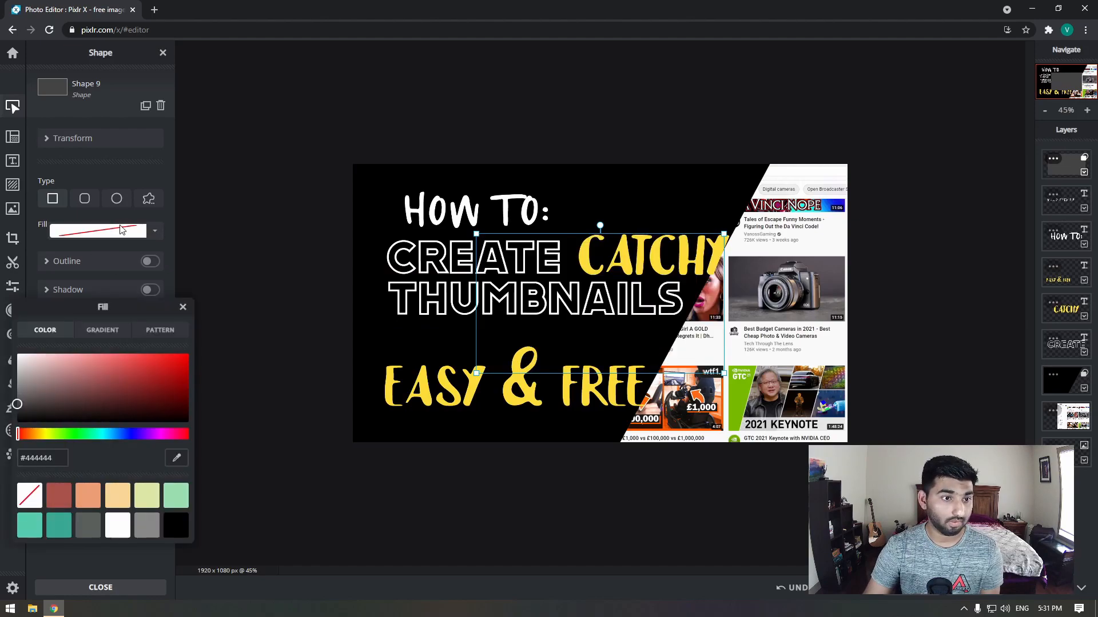
{"action": "left_click", "coordinate": [156, 229]}
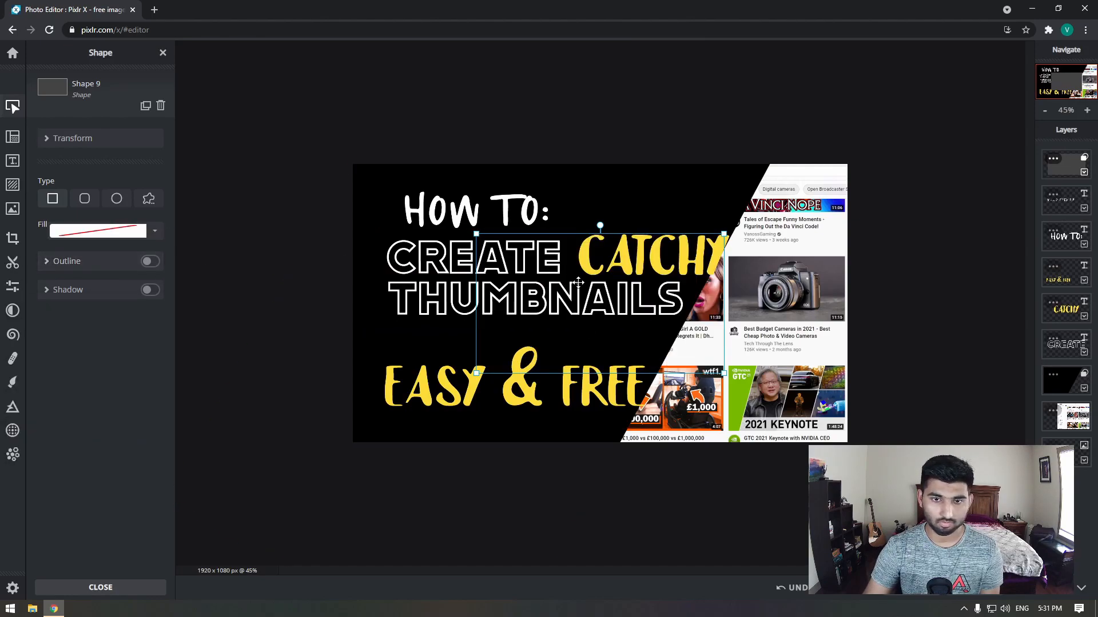
{"action": "left_click", "coordinate": [150, 261]}
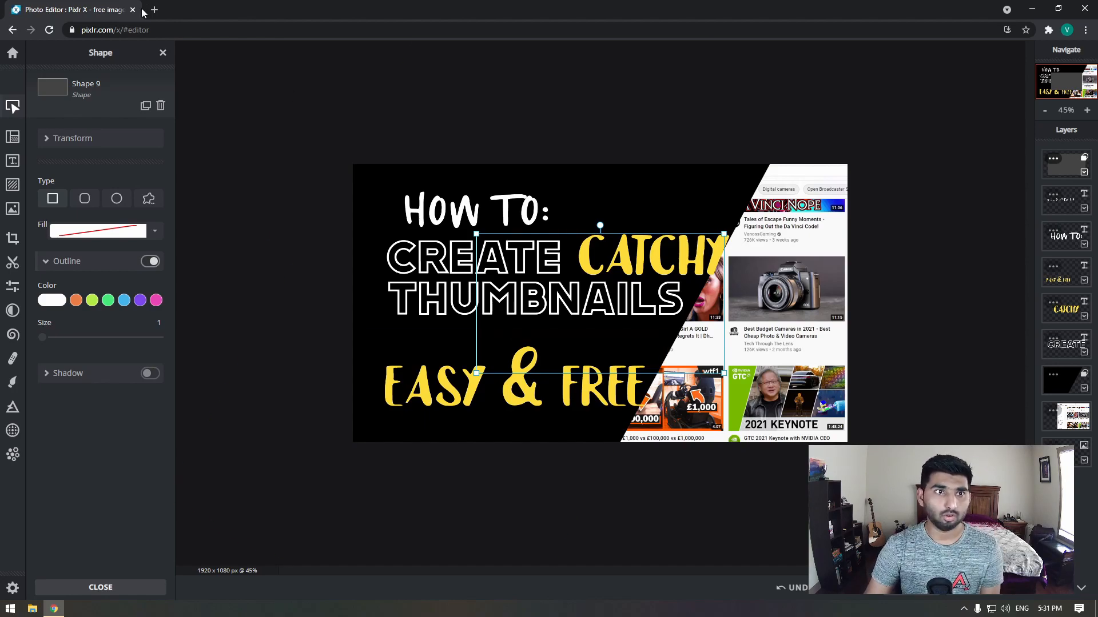
Step: Copy the hex code of the "easy & free" text's yellow fill colour
{"action": "left_click", "coordinate": [438, 388]}
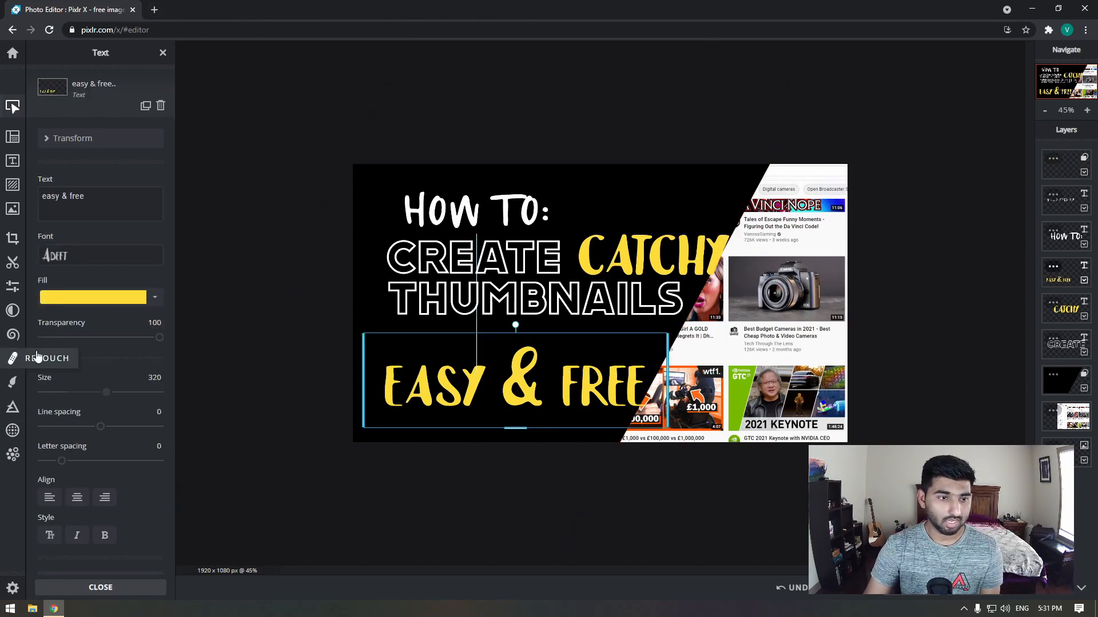
{"action": "left_click", "coordinate": [86, 297]}
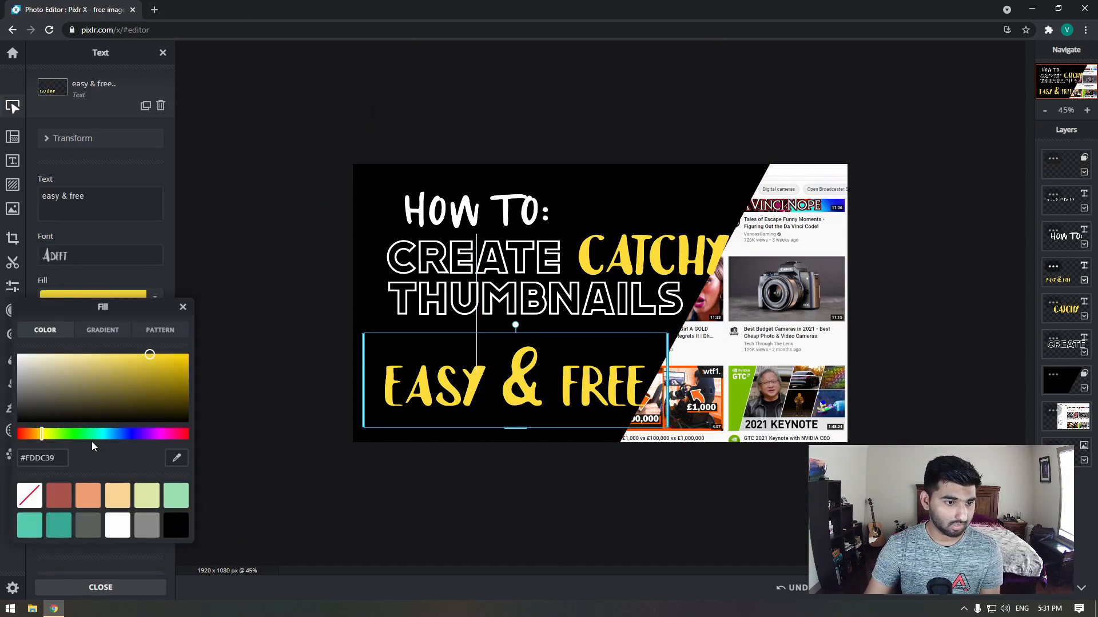
{"action": "left_click", "coordinate": [52, 458]}
{"action": "key", "text": "ctrl+c"}
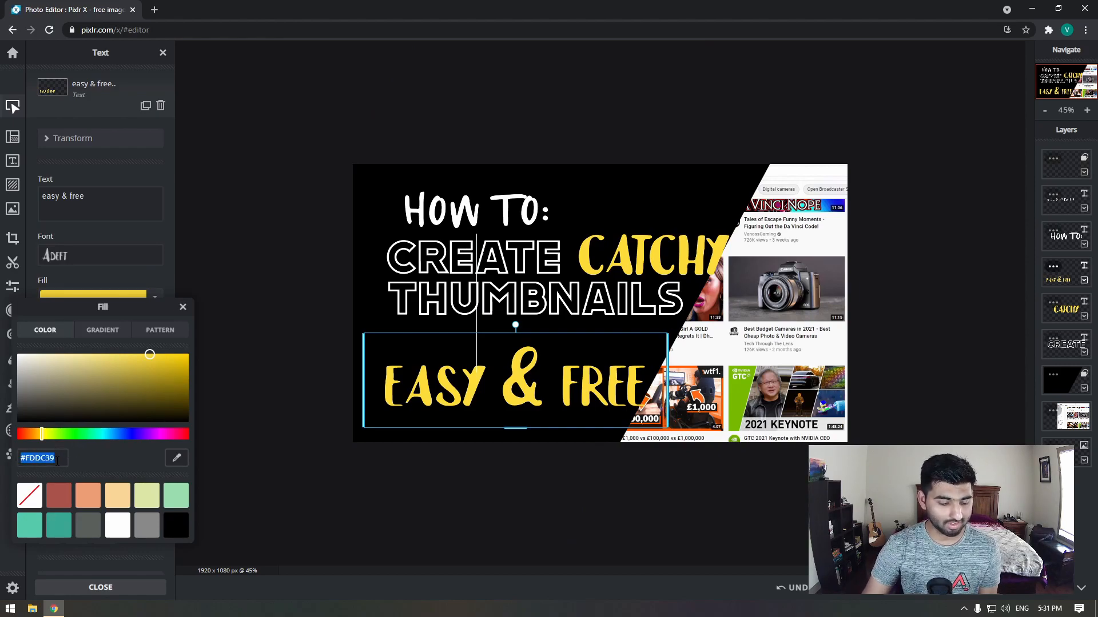
{"action": "left_click", "coordinate": [95, 464]}
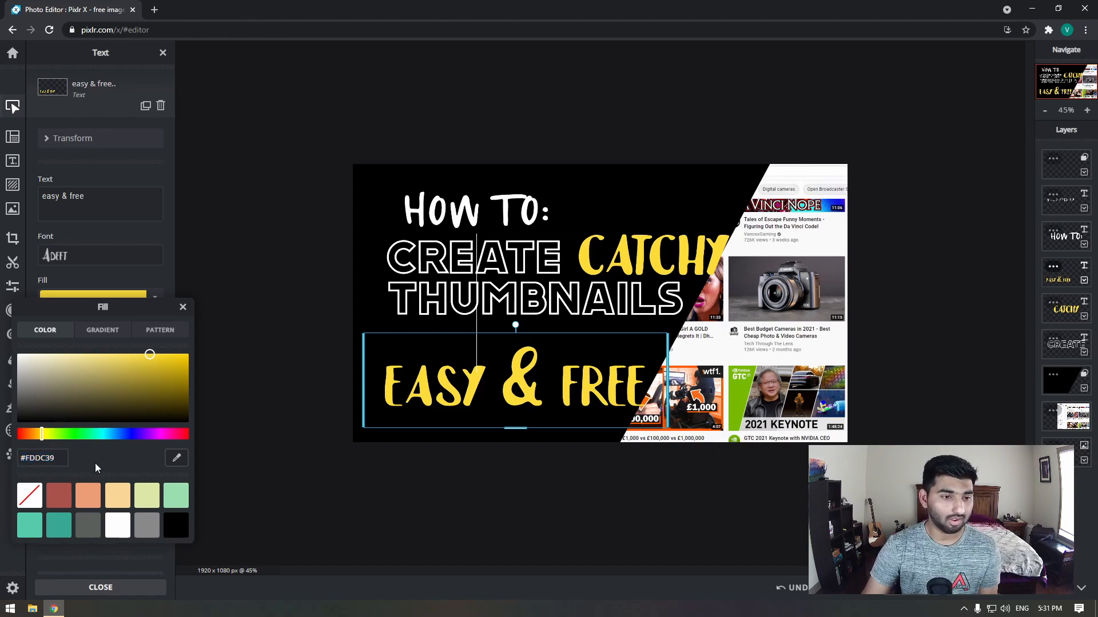
Step: Search Google for "complementary colors calculator" in a new browser tab and open Canva's color wheel page
{"action": "left_click", "coordinate": [154, 10]}
{"action": "left_click", "coordinate": [173, 30]}
{"action": "type", "text": "goo"}
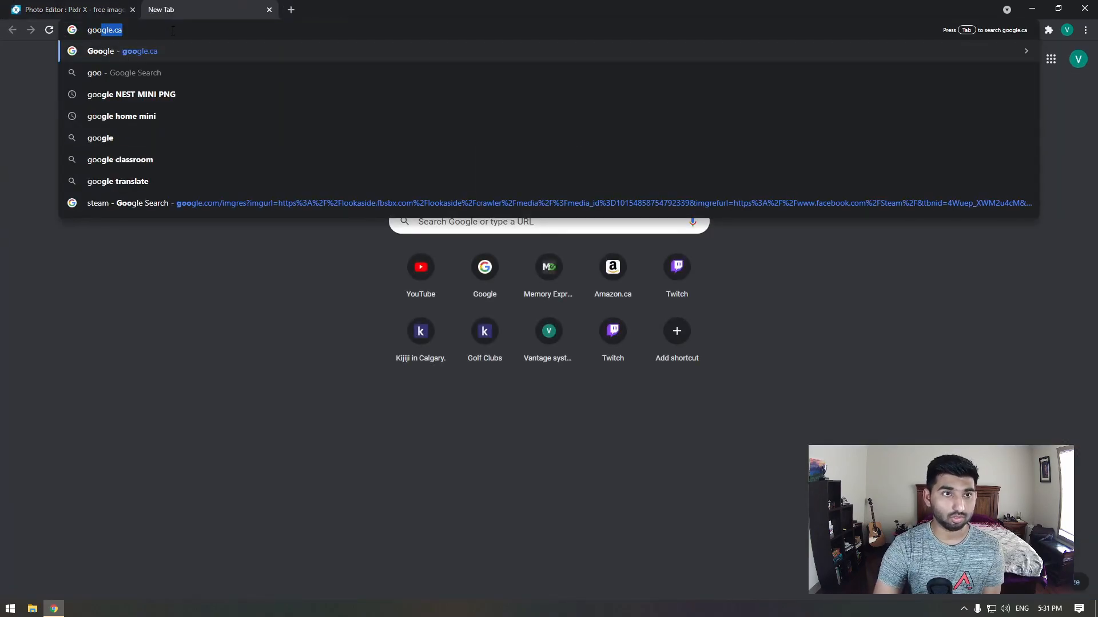
{"action": "key", "text": "Return"}
{"action": "left_click", "coordinate": [449, 269]}
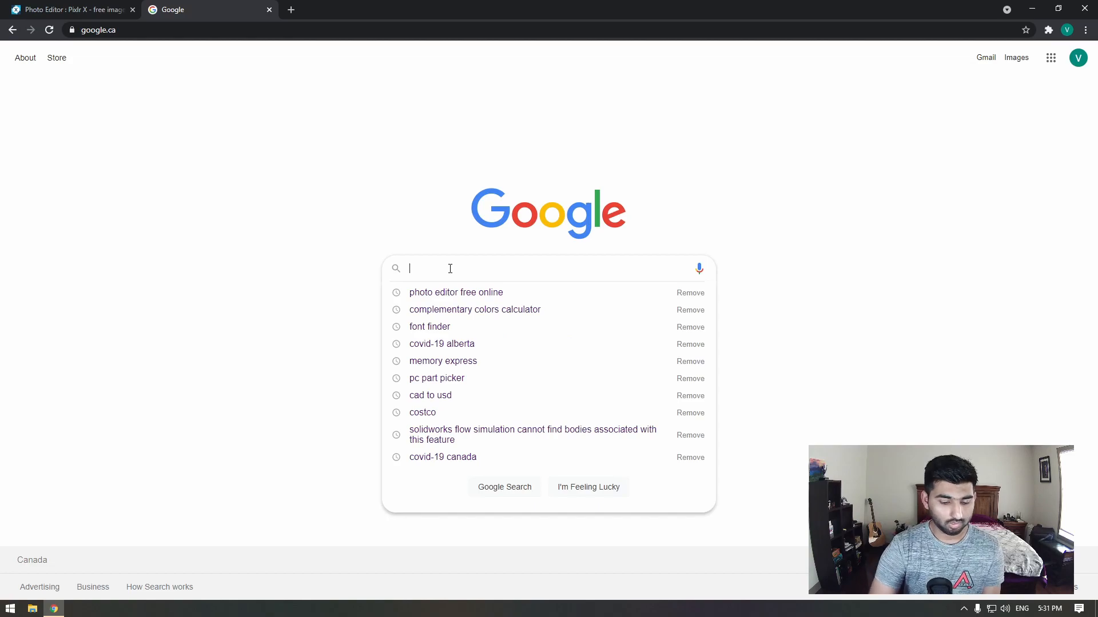
{"action": "type", "text": "compl"}
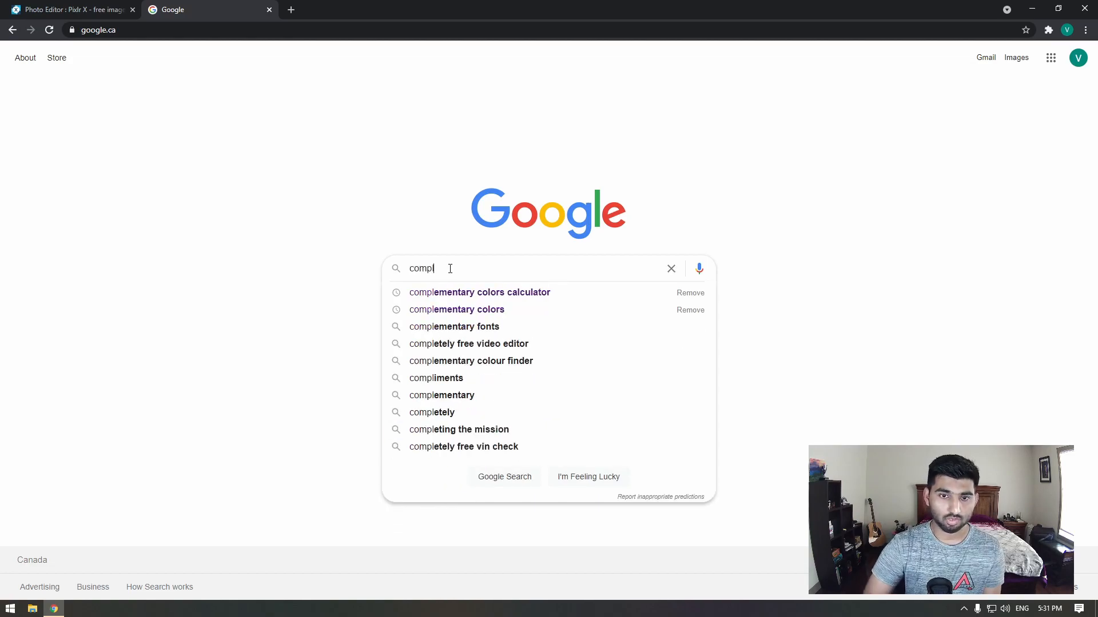
{"action": "key", "text": "Down"}
{"action": "key", "text": "Return"}
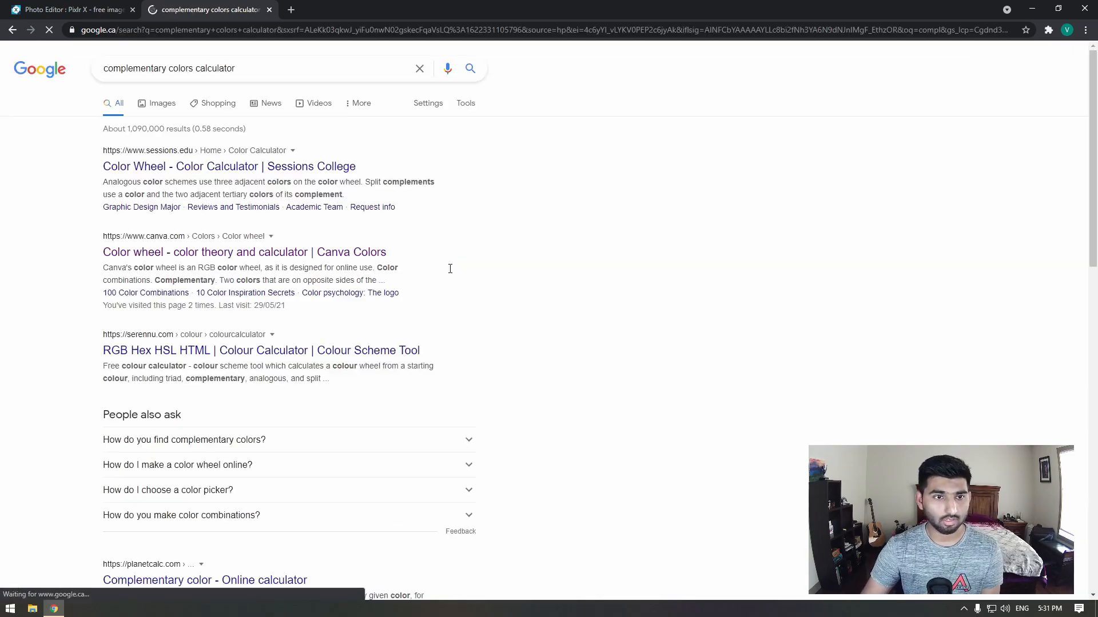
{"action": "left_click", "coordinate": [315, 253]}
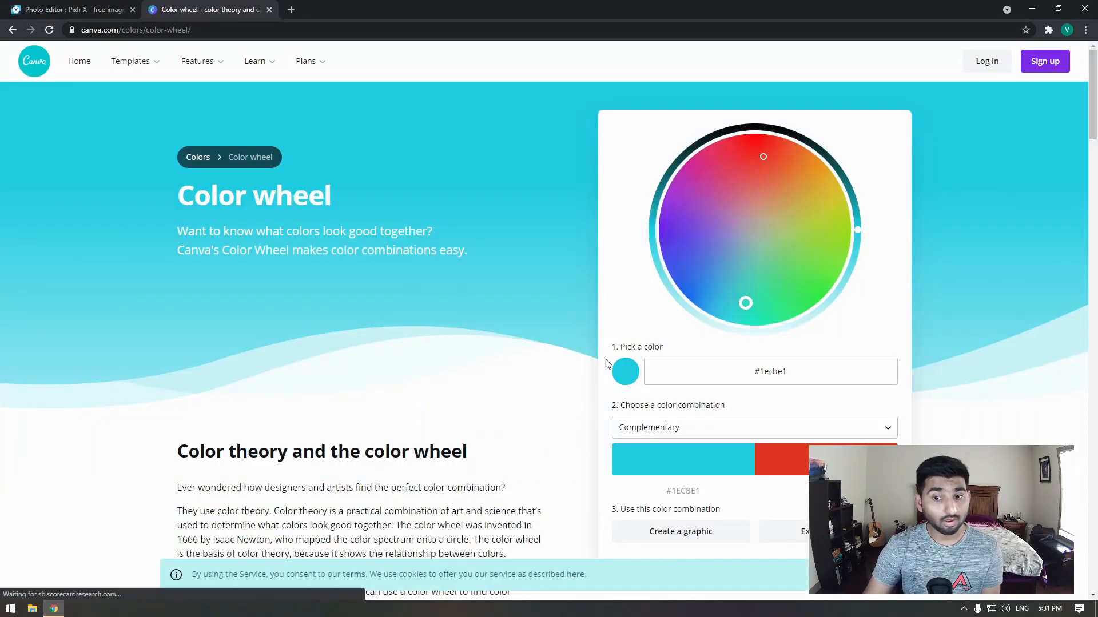
Step: Set the color wheel's picked color to #FDDC39 and copy the hex code of its complementary blue
{"action": "left_click", "coordinate": [745, 378]}
{"action": "left_click_drag", "start_coordinate": [814, 370], "coordinate": [676, 369]}
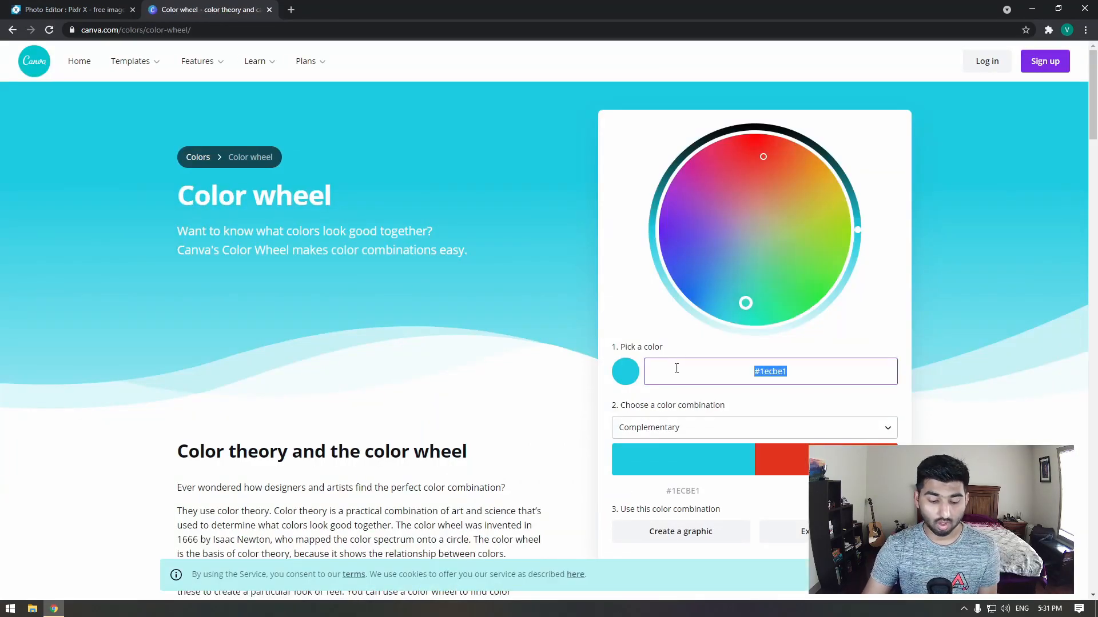
{"action": "key", "text": "ctrl+v"}
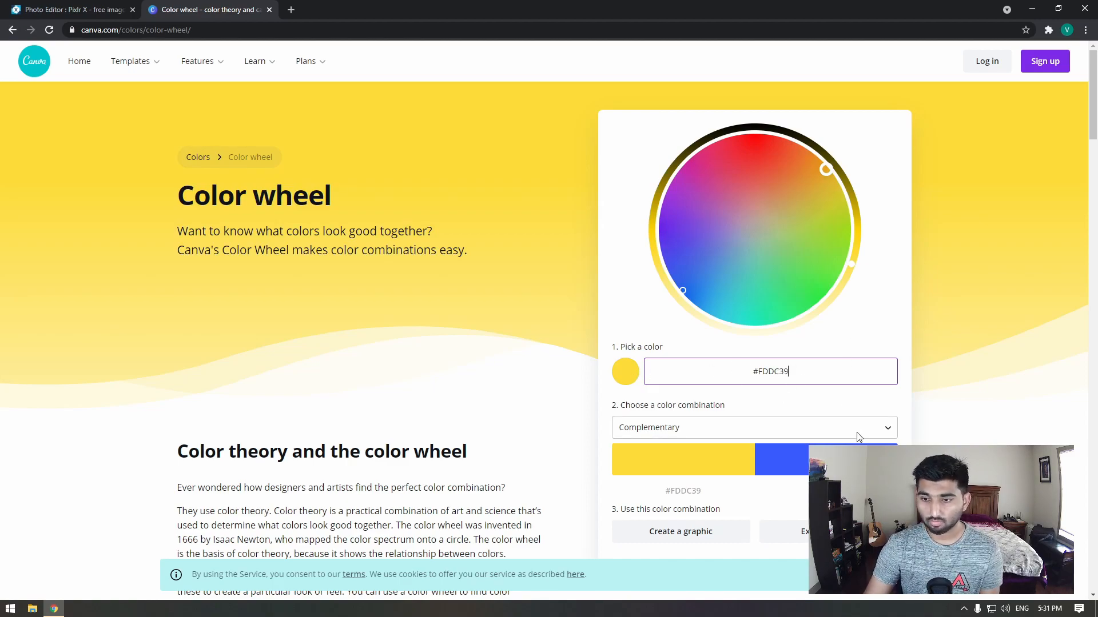
{"action": "left_click", "coordinate": [826, 491]}
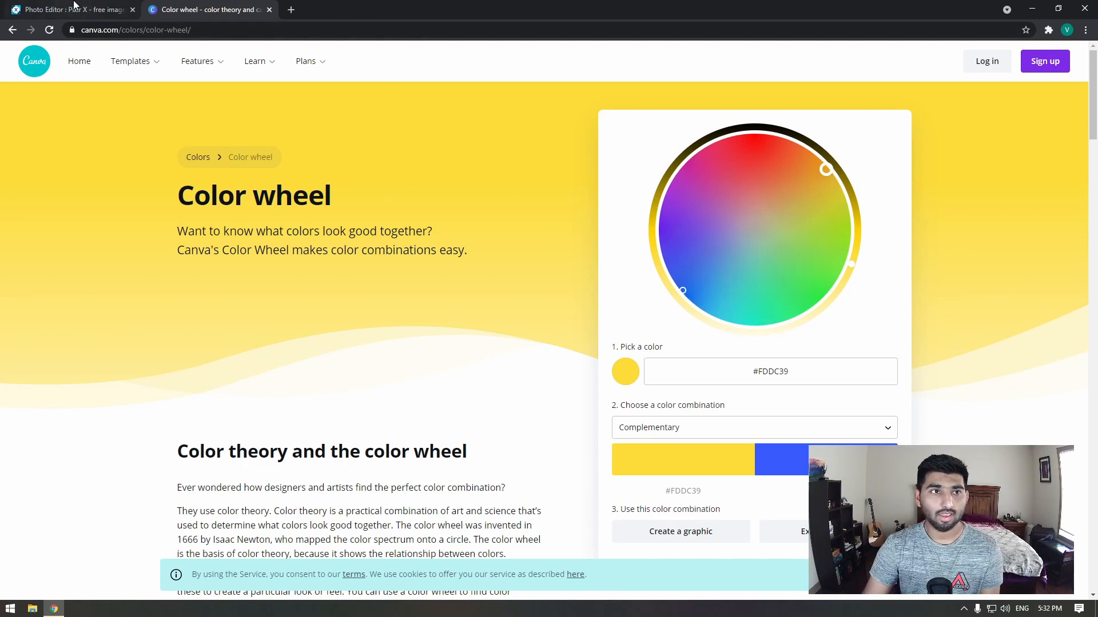
Step: Switch back to Pixlr X, try #395AFD as the fill of the "easy & free" text, and undo the last change
{"action": "left_click", "coordinate": [94, 7]}
{"action": "left_click", "coordinate": [67, 458]}
{"action": "key", "text": "ctrl+a"}
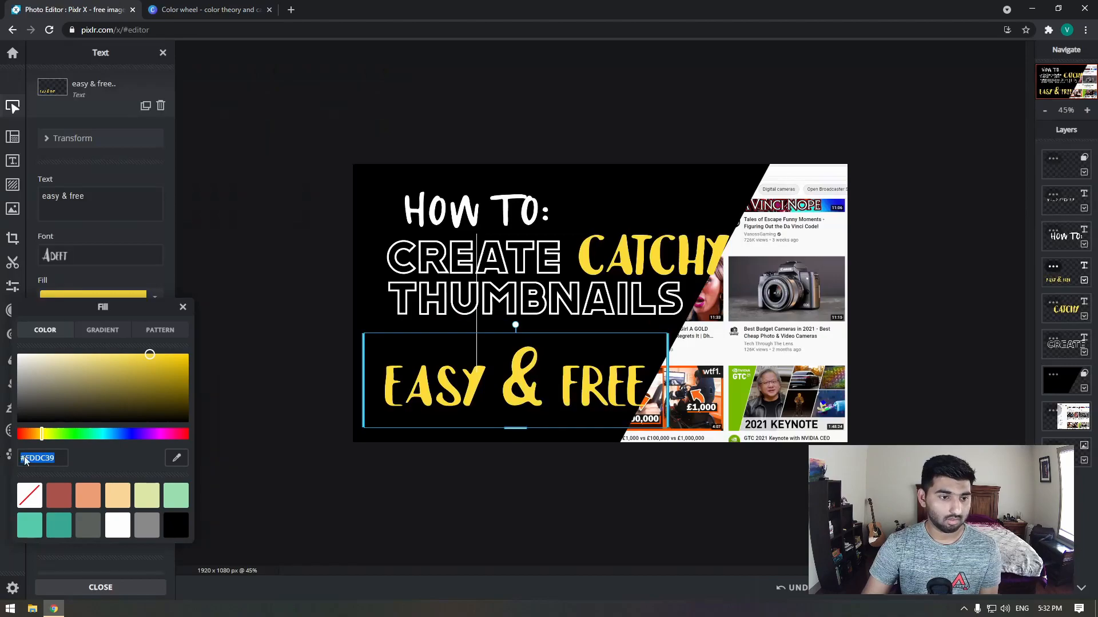
{"action": "type", "text": "#395AFD"}
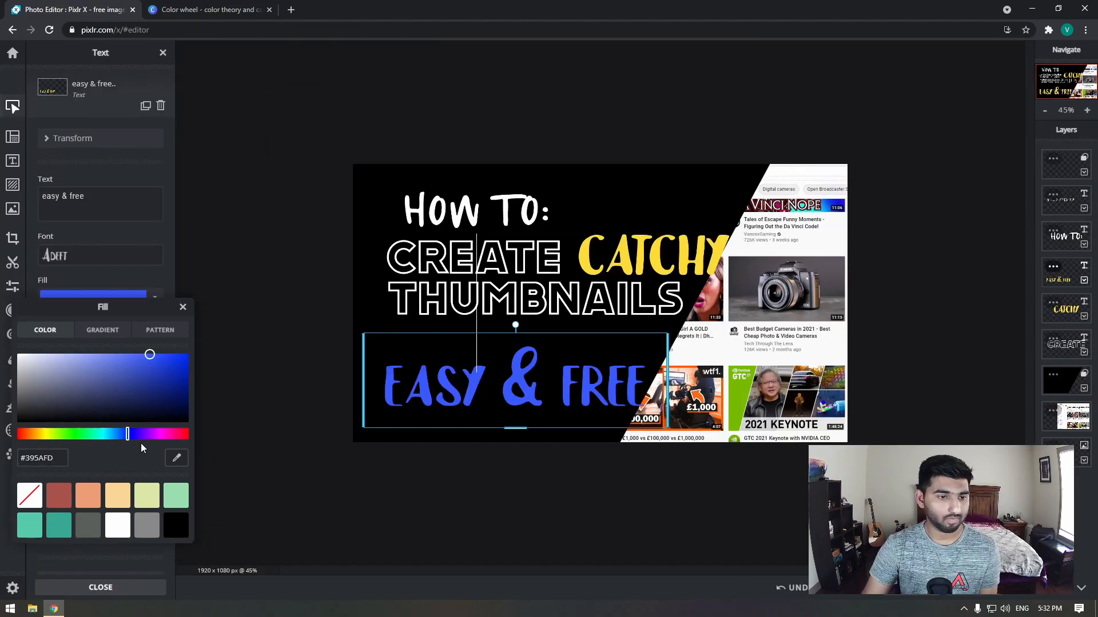
{"action": "left_click", "coordinate": [246, 410]}
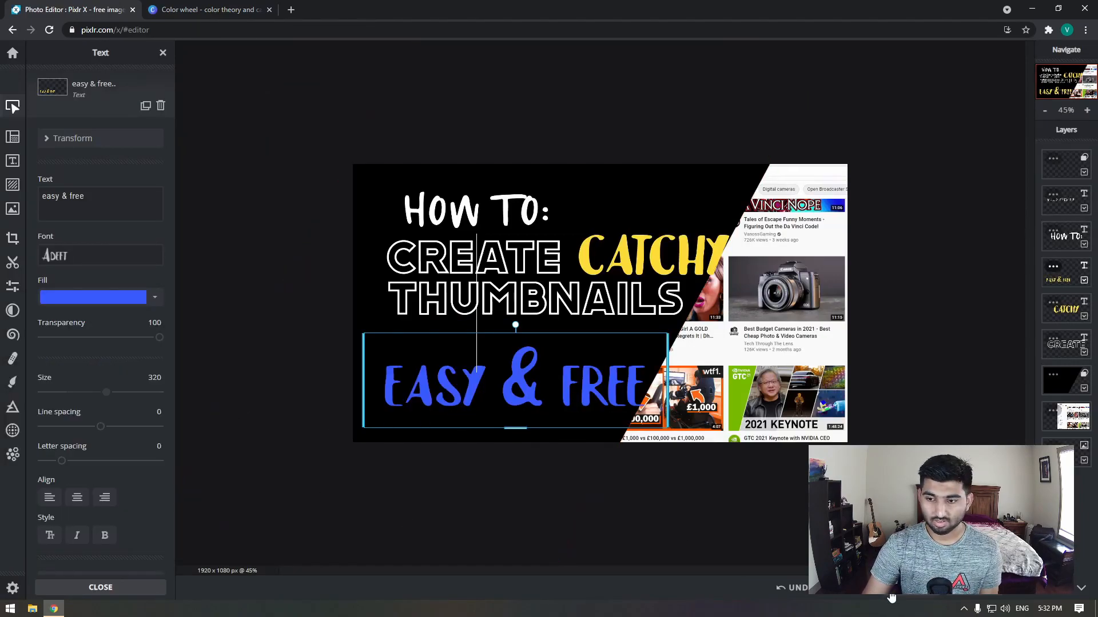
{"action": "left_click", "coordinate": [789, 546]}
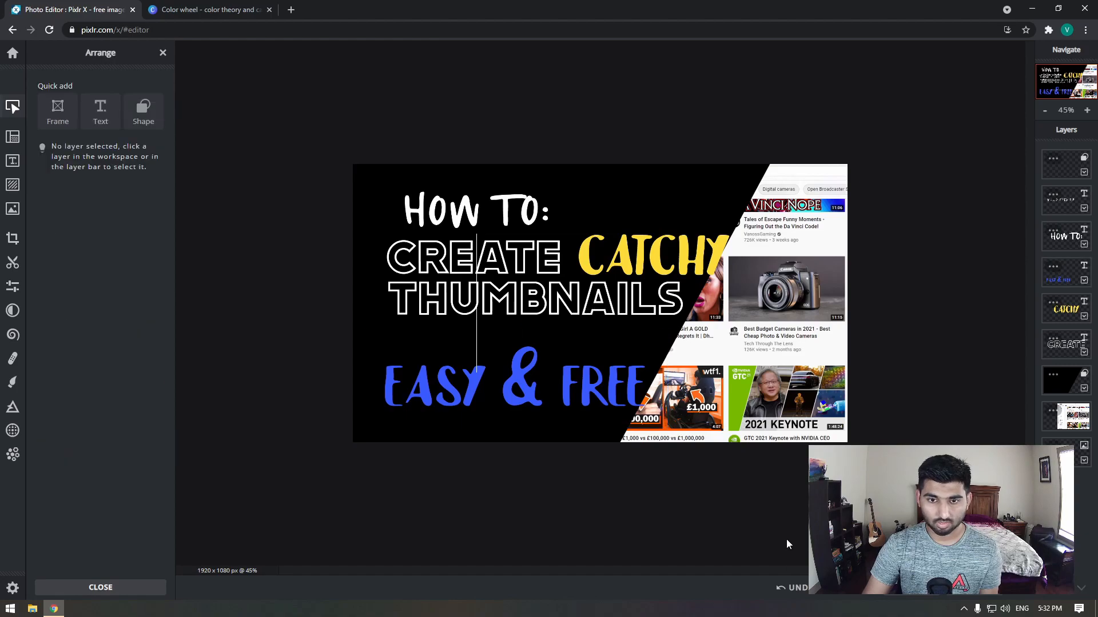
{"action": "left_click", "coordinate": [797, 589]}
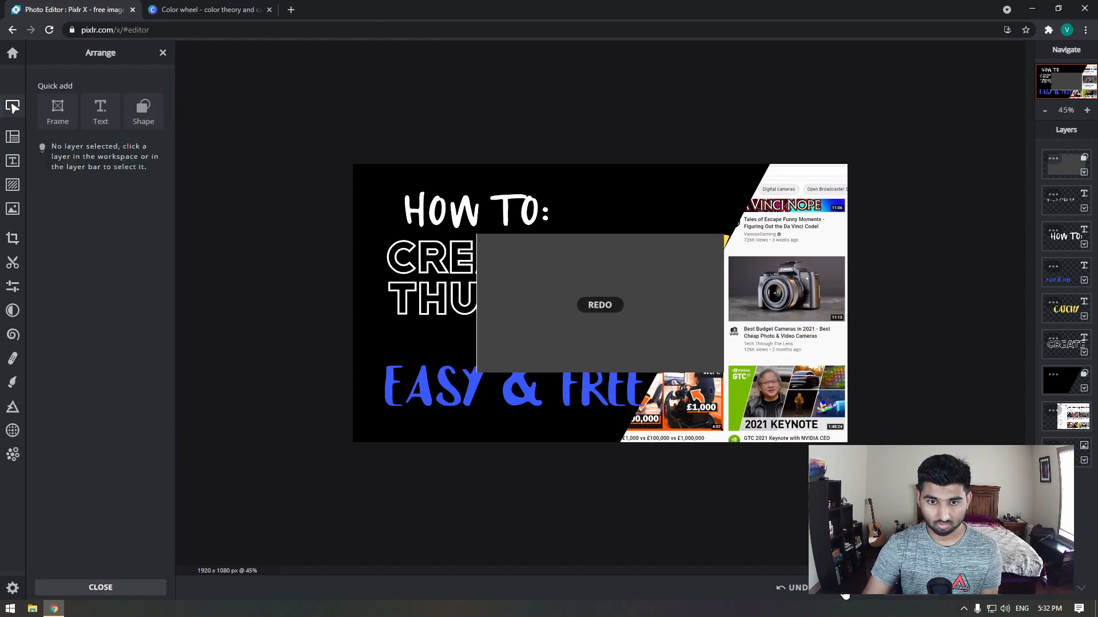
Step: Copy the yellow's hex code from Canva's color wheel and set the "easy & free" text fill to #FDDC39 in Pixlr X
{"action": "left_click", "coordinate": [486, 422]}
{"action": "left_click", "coordinate": [86, 295]}
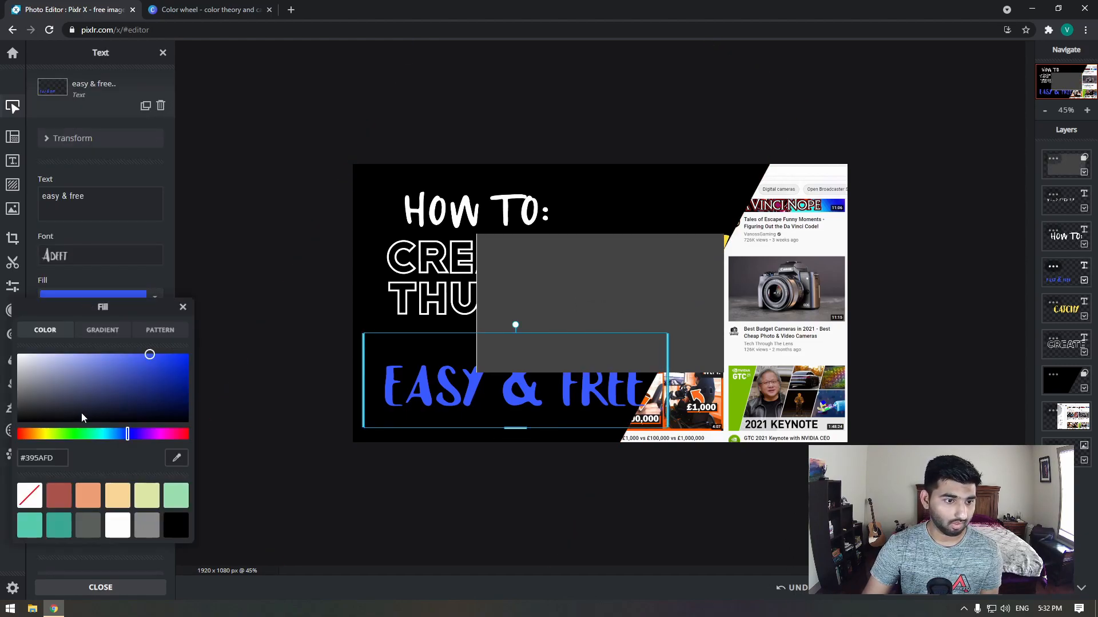
{"action": "left_click", "coordinate": [171, 10]}
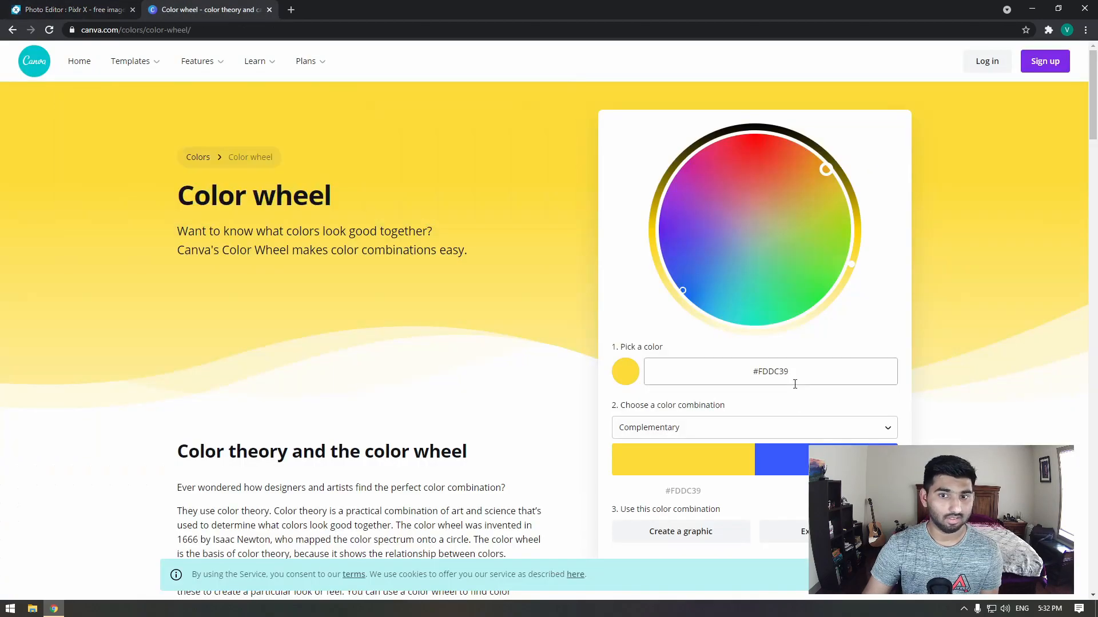
{"action": "left_click", "coordinate": [683, 490]}
{"action": "left_click", "coordinate": [74, 9]}
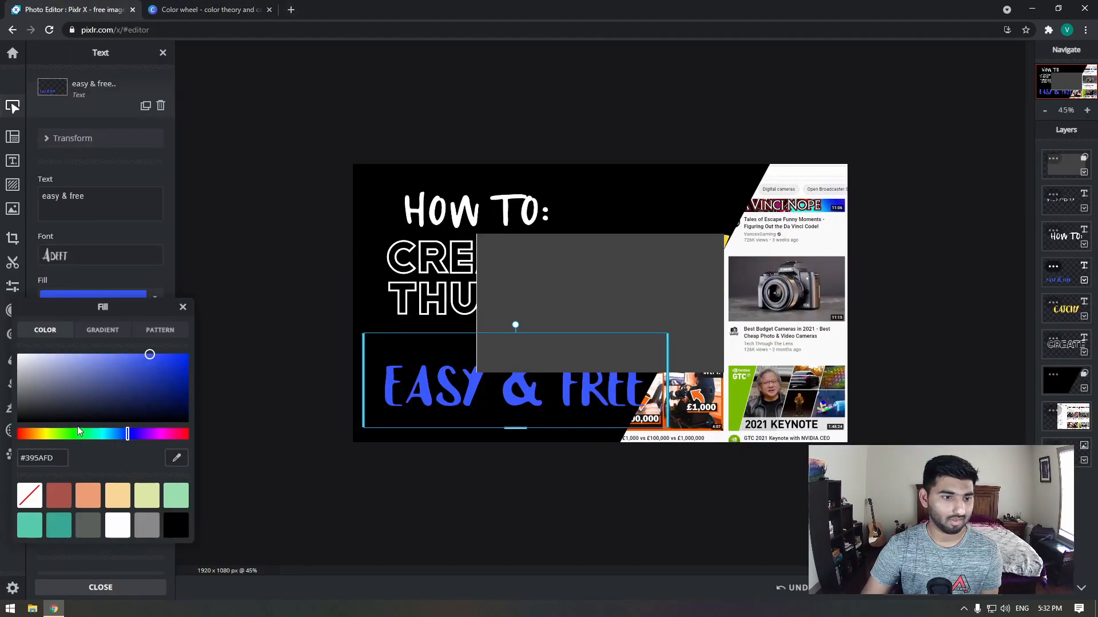
{"action": "left_click_drag", "start_coordinate": [62, 459], "coordinate": [2, 460]}
{"action": "type", "text": "#FDDC39"}
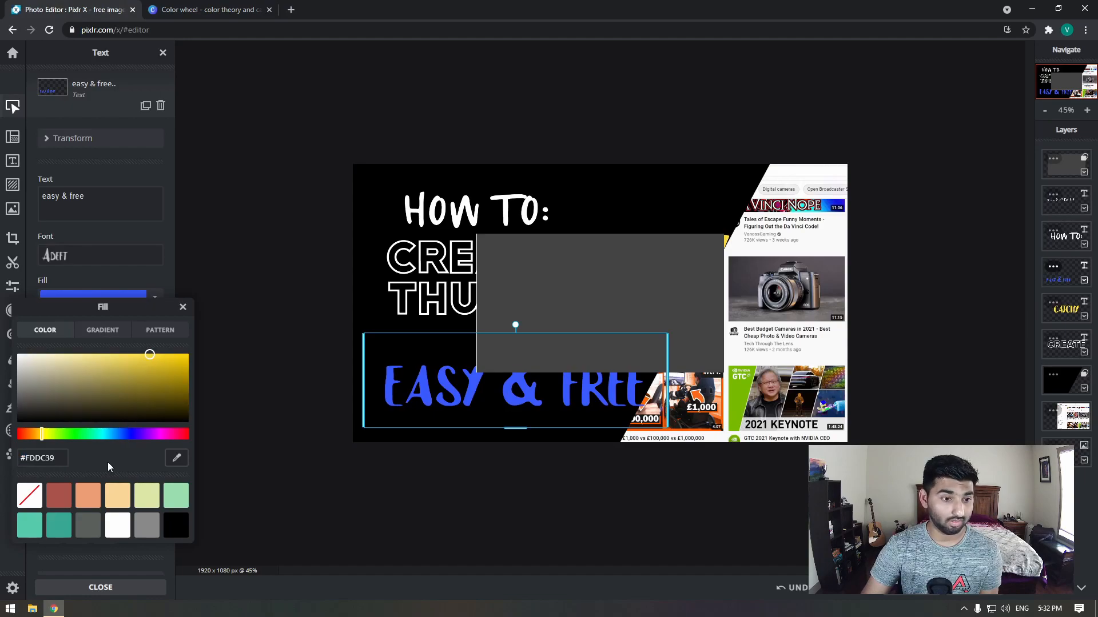
{"action": "left_click", "coordinate": [698, 292]}
Step: Remove the grey fill from the rectangle shape covering the title
{"action": "left_click", "coordinate": [680, 286]}
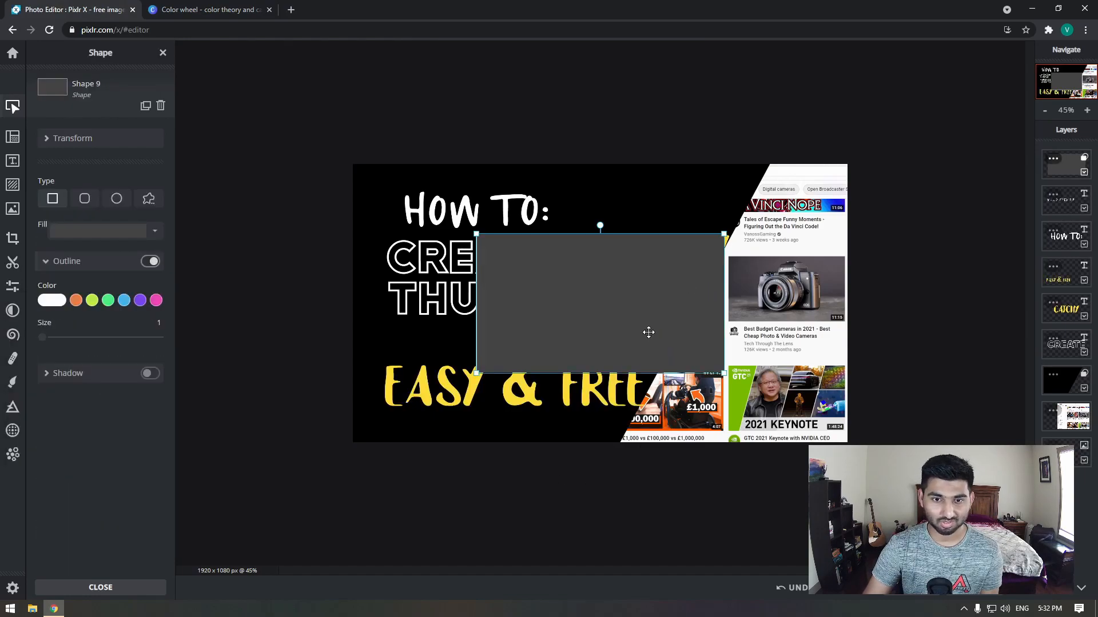
{"action": "left_click", "coordinate": [51, 302]}
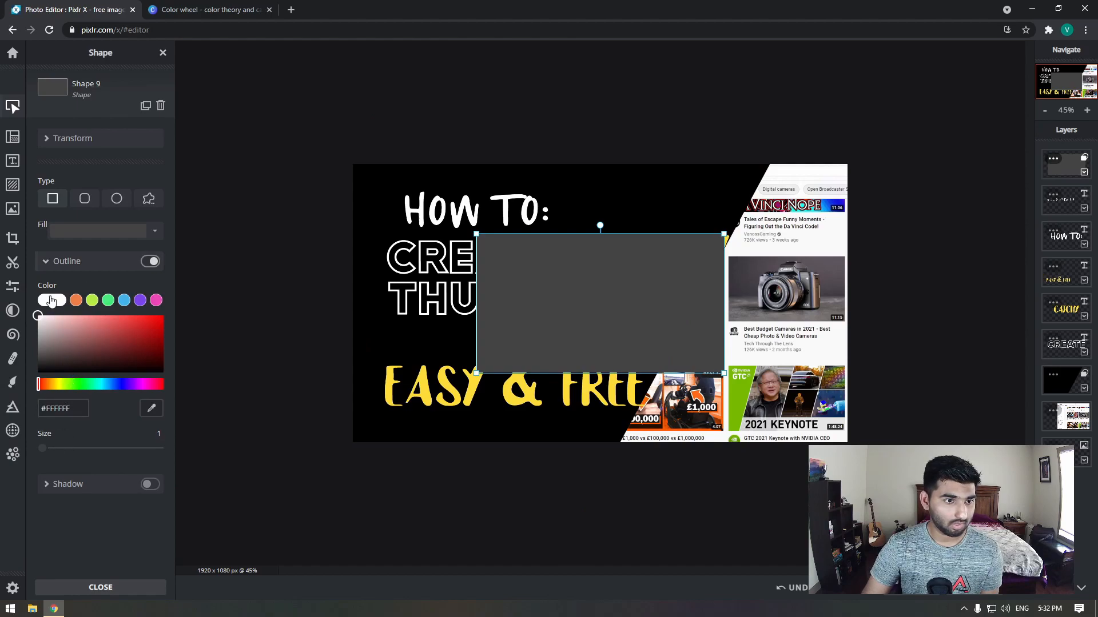
{"action": "left_click", "coordinate": [97, 231]}
{"action": "left_click", "coordinate": [30, 496]}
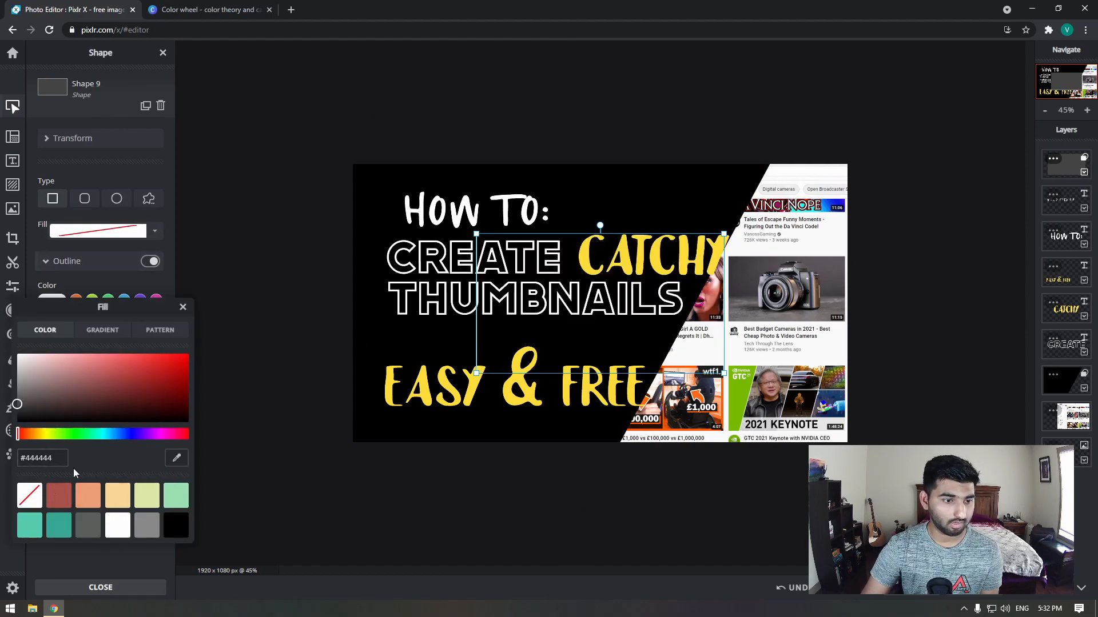
{"action": "left_click", "coordinate": [221, 543]}
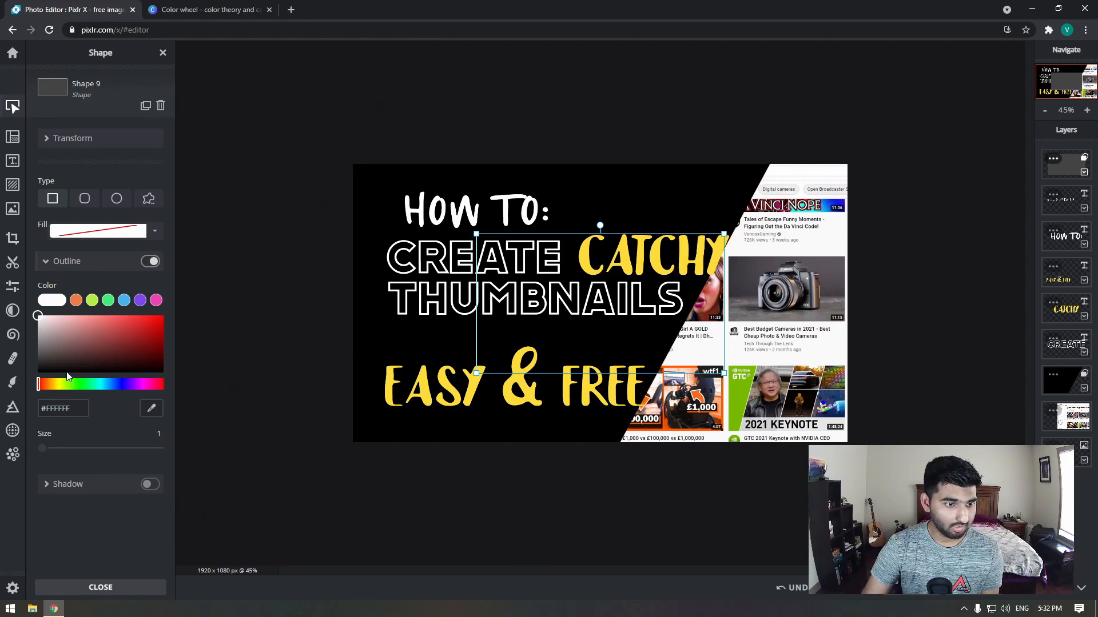
Step: Set the rectangle's outline to the complementary blue #395AFD from Canva's color wheel, with an outline size of 10
{"action": "left_click", "coordinate": [63, 408]}
{"action": "left_click", "coordinate": [259, 5]}
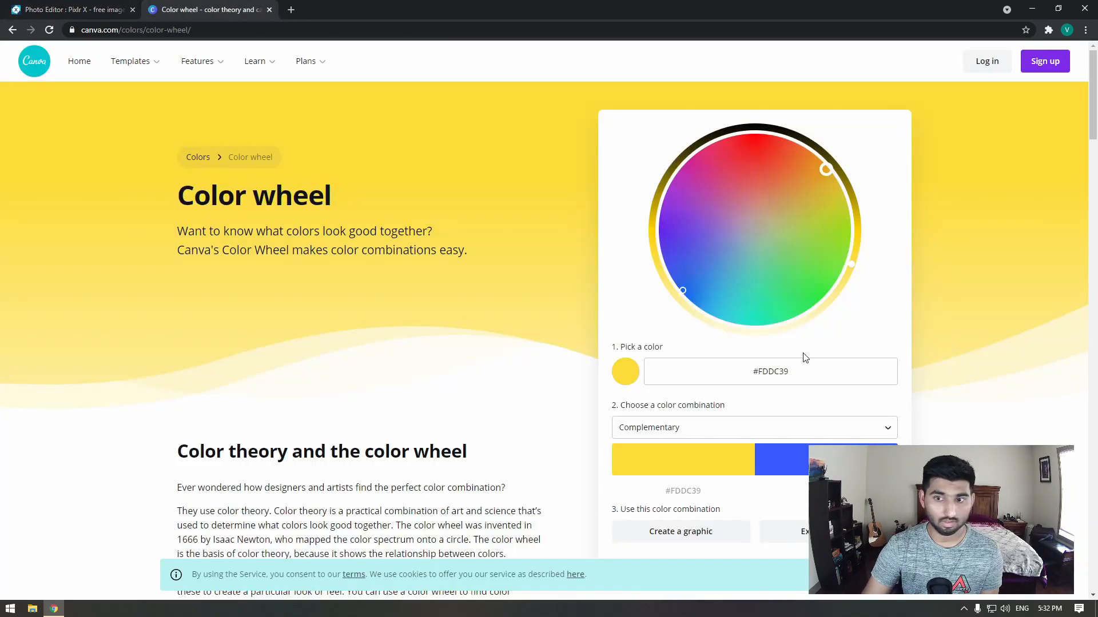
{"action": "left_click", "coordinate": [66, 4]}
{"action": "left_click", "coordinate": [76, 408]}
{"action": "left_click_drag", "start_coordinate": [76, 408], "coordinate": [31, 407]}
{"action": "type", "text": "#395AFD"}
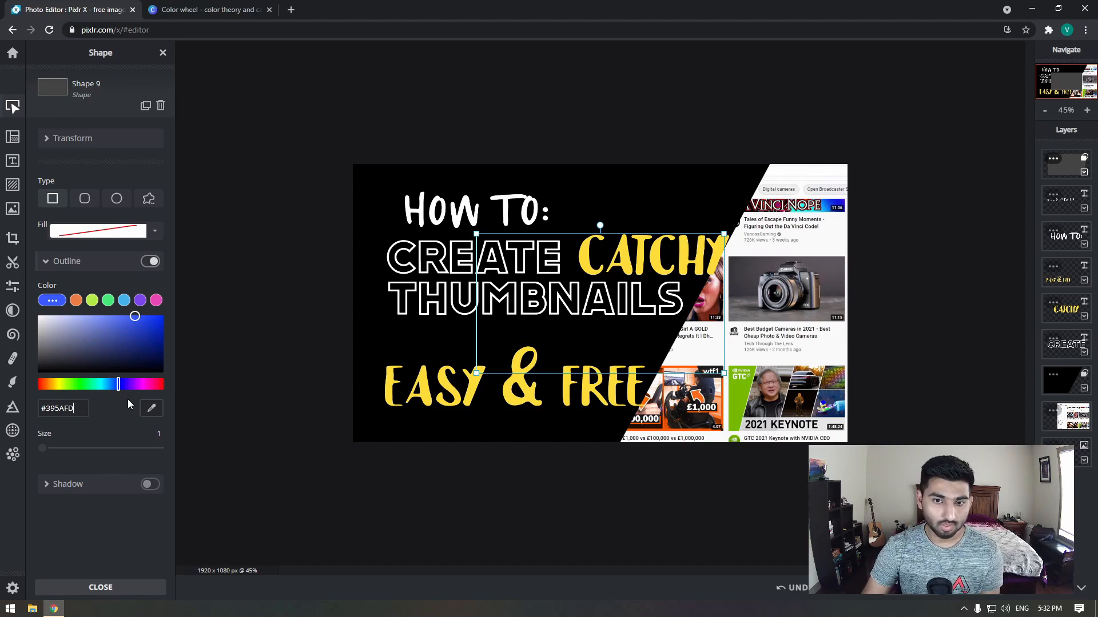
{"action": "left_click_drag", "start_coordinate": [43, 449], "coordinate": [54, 454]}
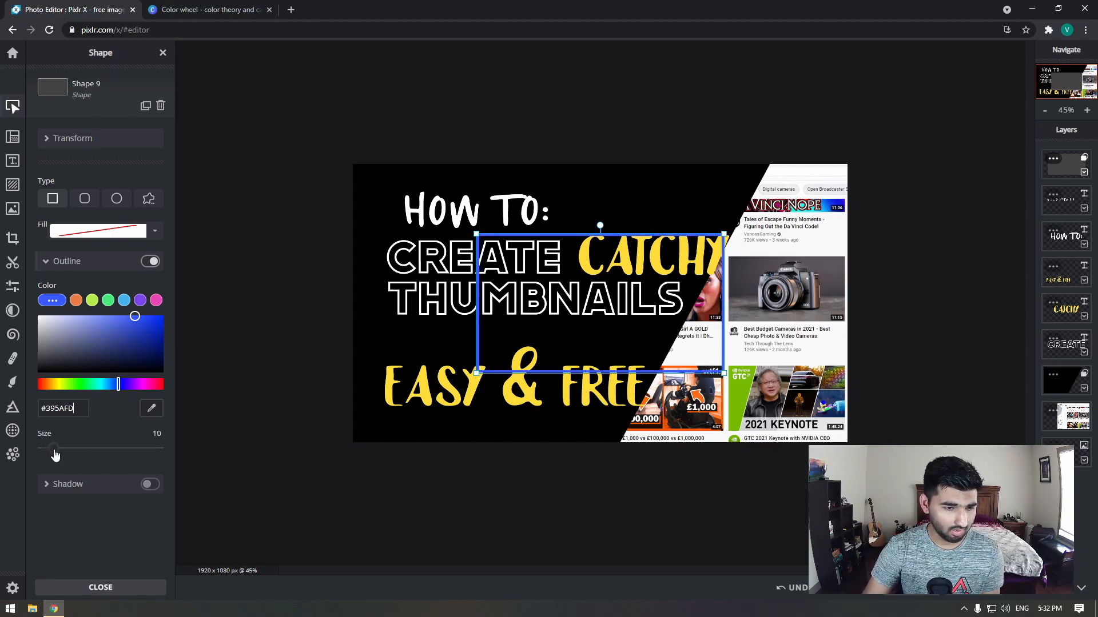
Step: Stretch the outlined rectangle to form a border just inside the edges of the whole thumbnail and deselect it
{"action": "left_click_drag", "start_coordinate": [479, 370], "coordinate": [364, 414]}
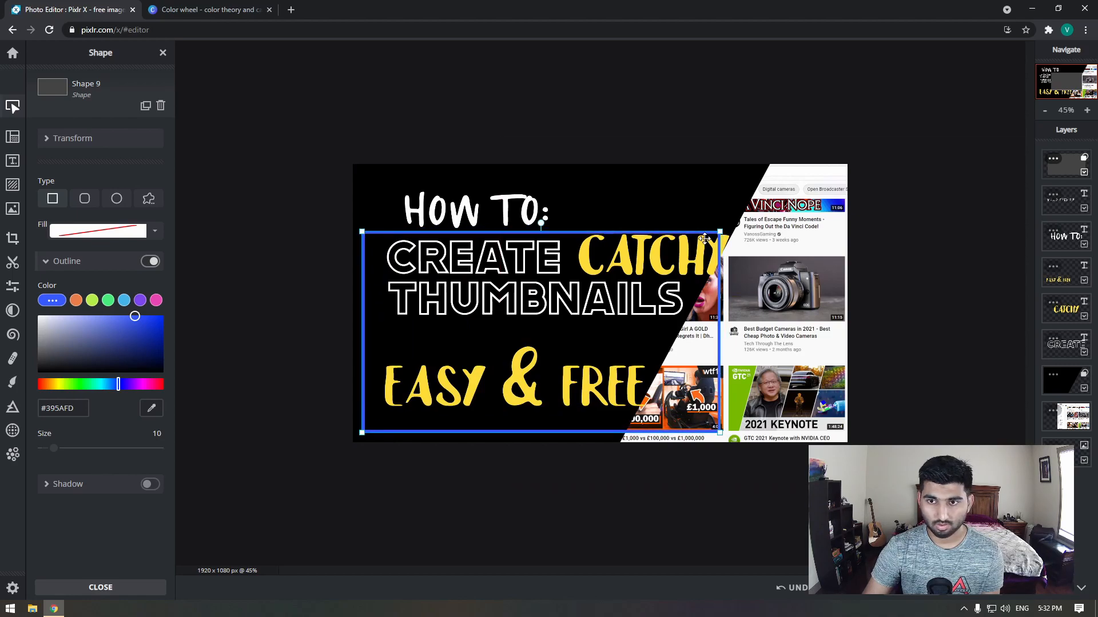
{"action": "left_click_drag", "start_coordinate": [721, 231], "coordinate": [838, 173]}
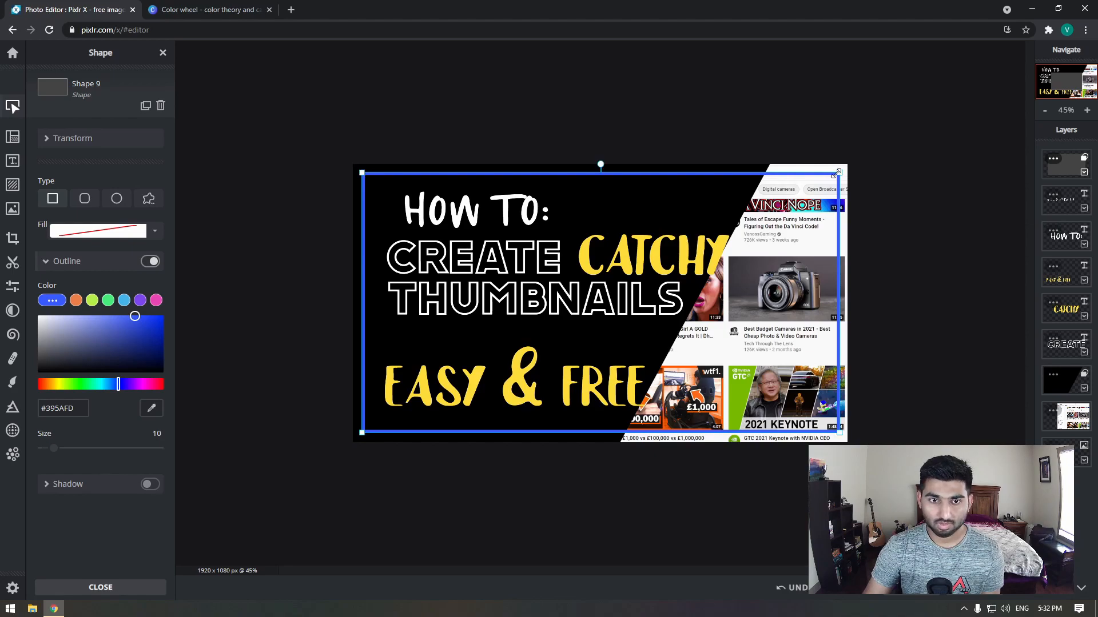
{"action": "left_click", "coordinate": [656, 534]}
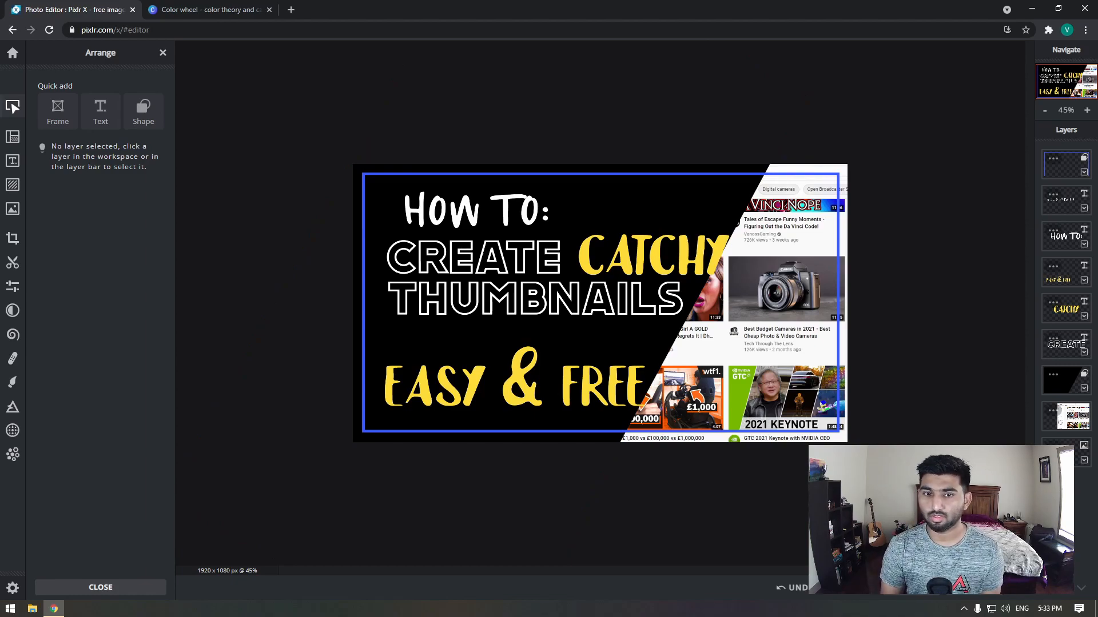
Step: Download the thumbnail as a JPG named "My Youtube Video Thumbnail" at 100% quality and close the save dialog
{"action": "scroll", "coordinate": [600, 466], "scroll_direction": "up", "scroll_amount": 2}
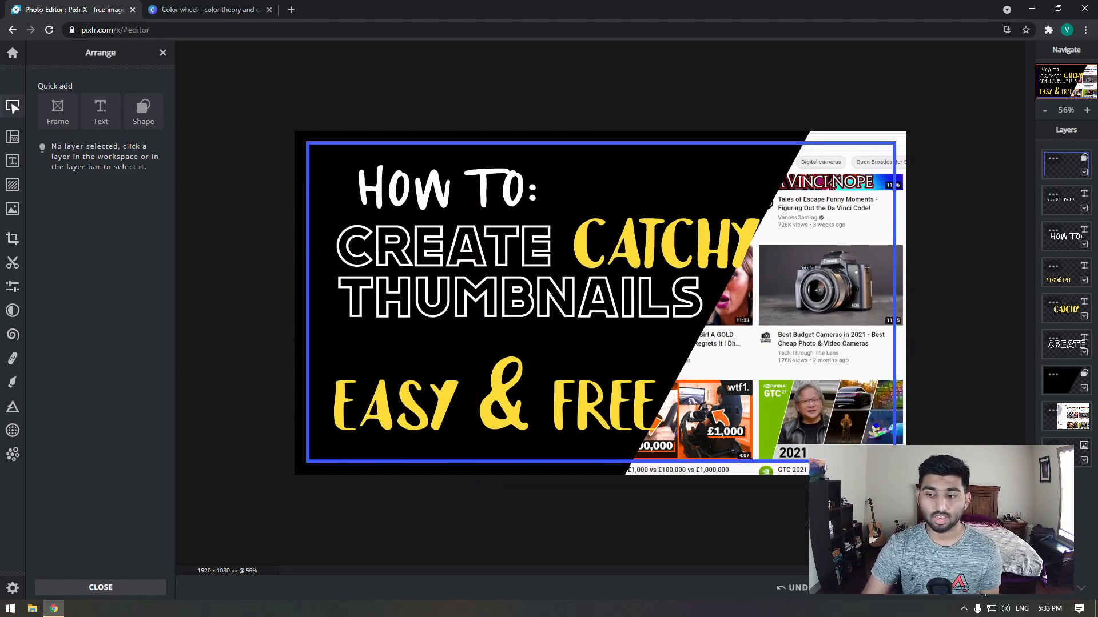
{"action": "key", "text": "ctrl+s"}
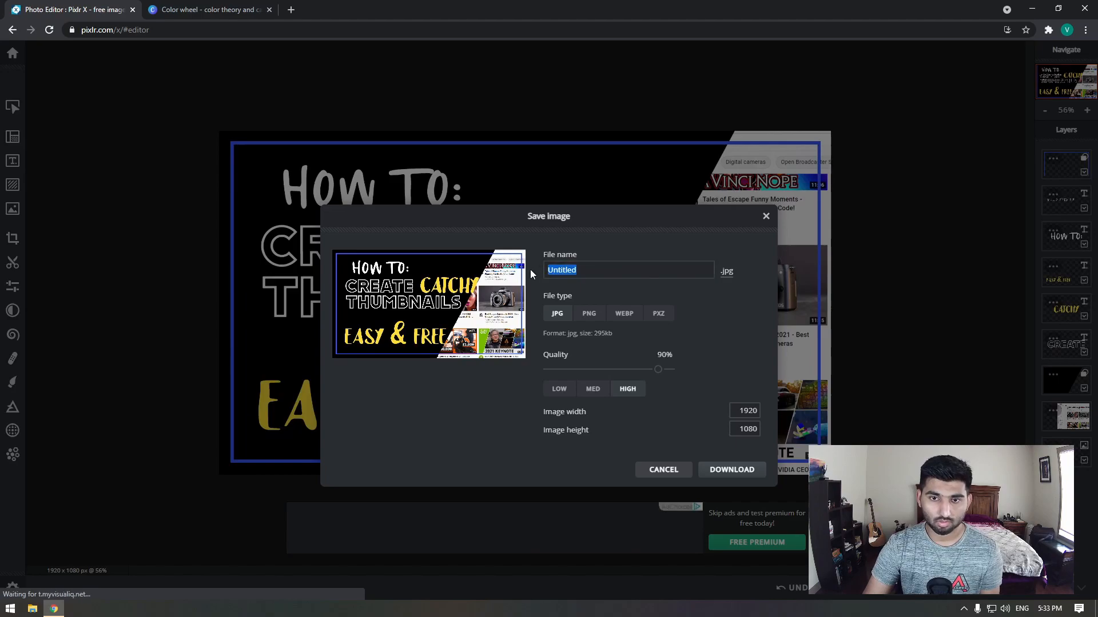
{"action": "type", "text": "My "}
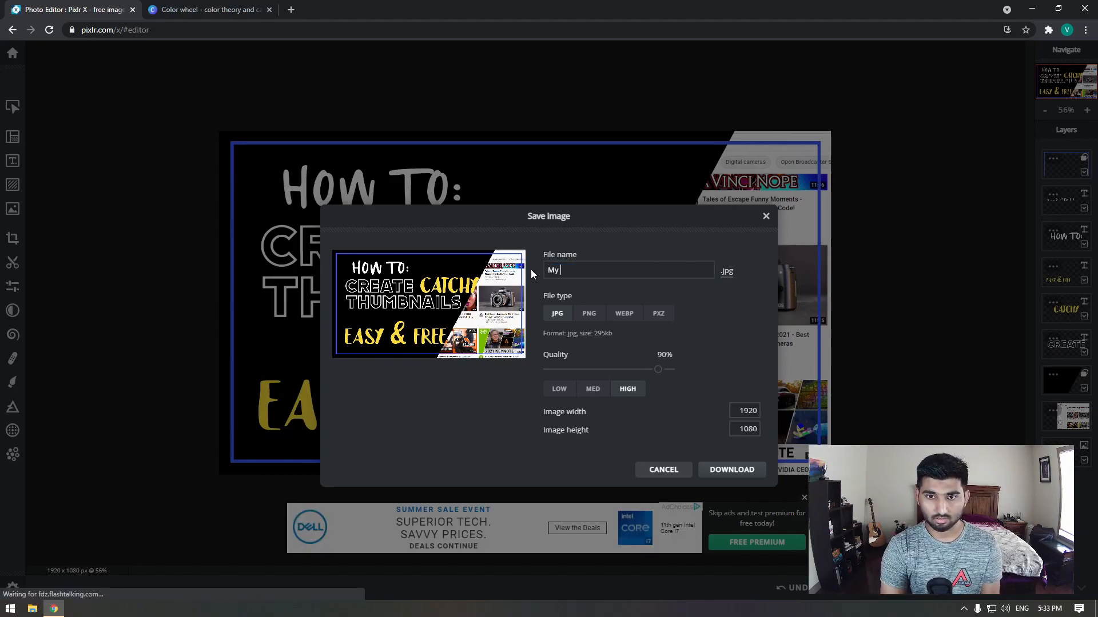
{"action": "type", "text": "Youtube Video Thumbnail"}
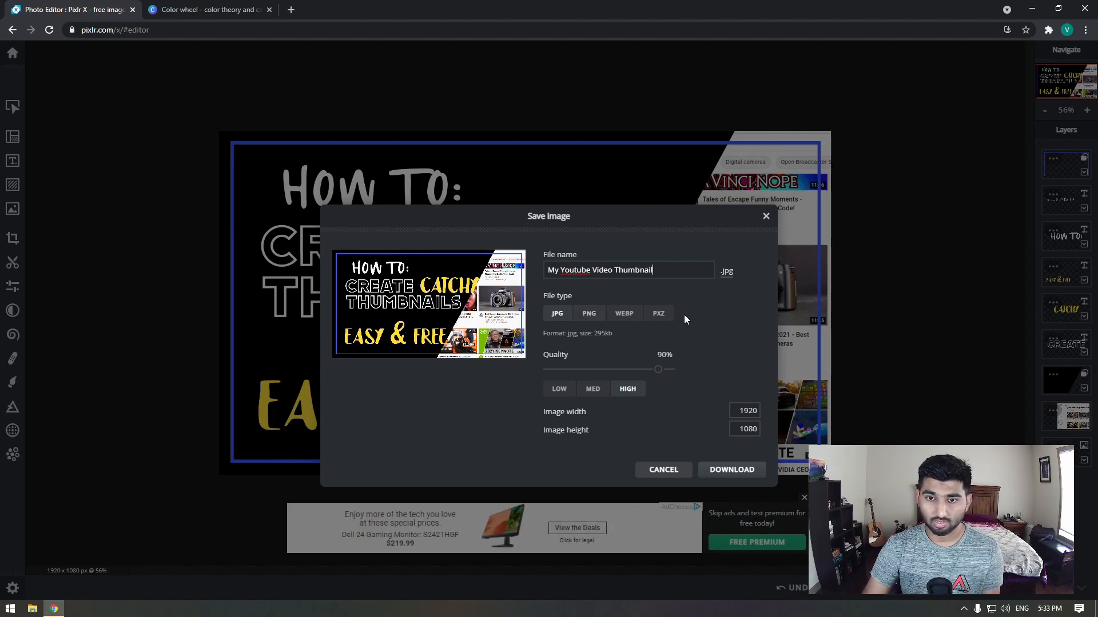
{"action": "left_click_drag", "start_coordinate": [658, 369], "coordinate": [696, 372]}
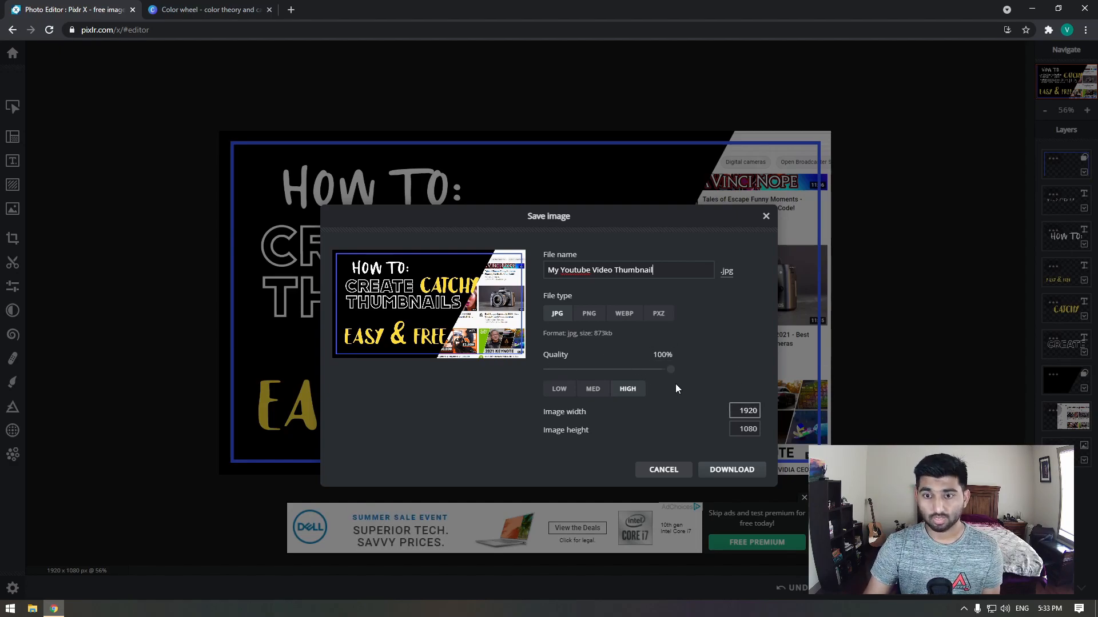
{"action": "left_click", "coordinate": [734, 470]}
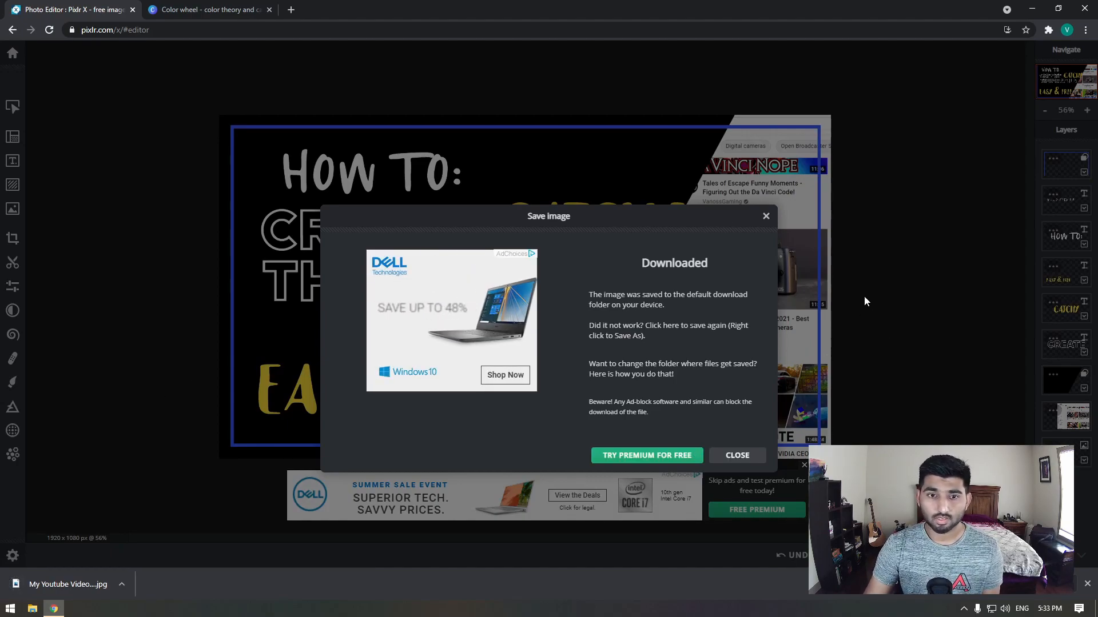
{"action": "left_click", "coordinate": [765, 218]}
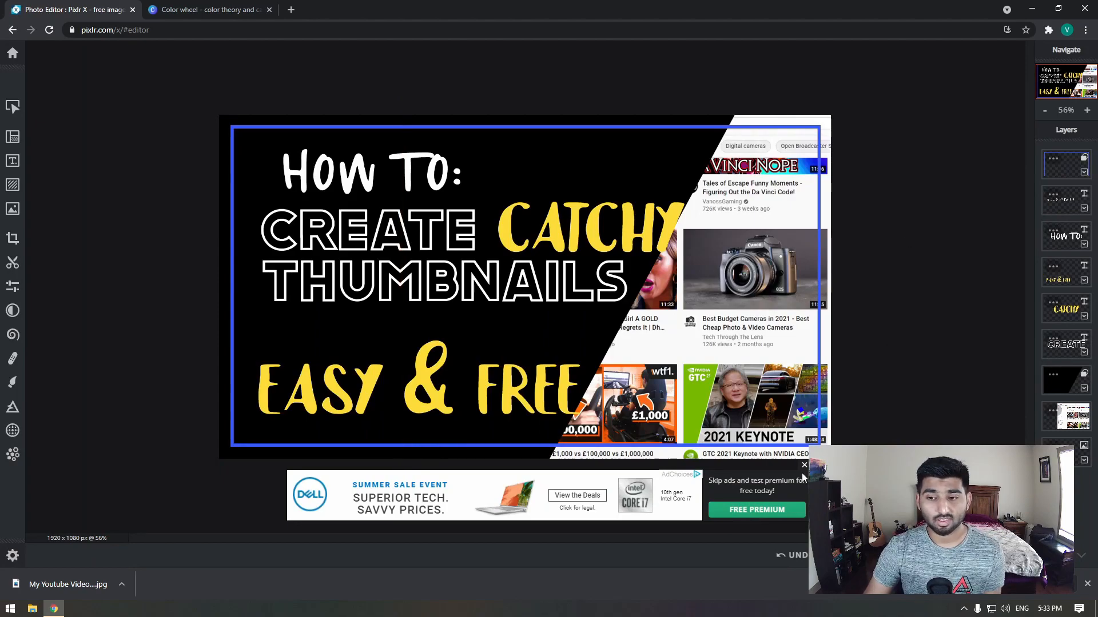